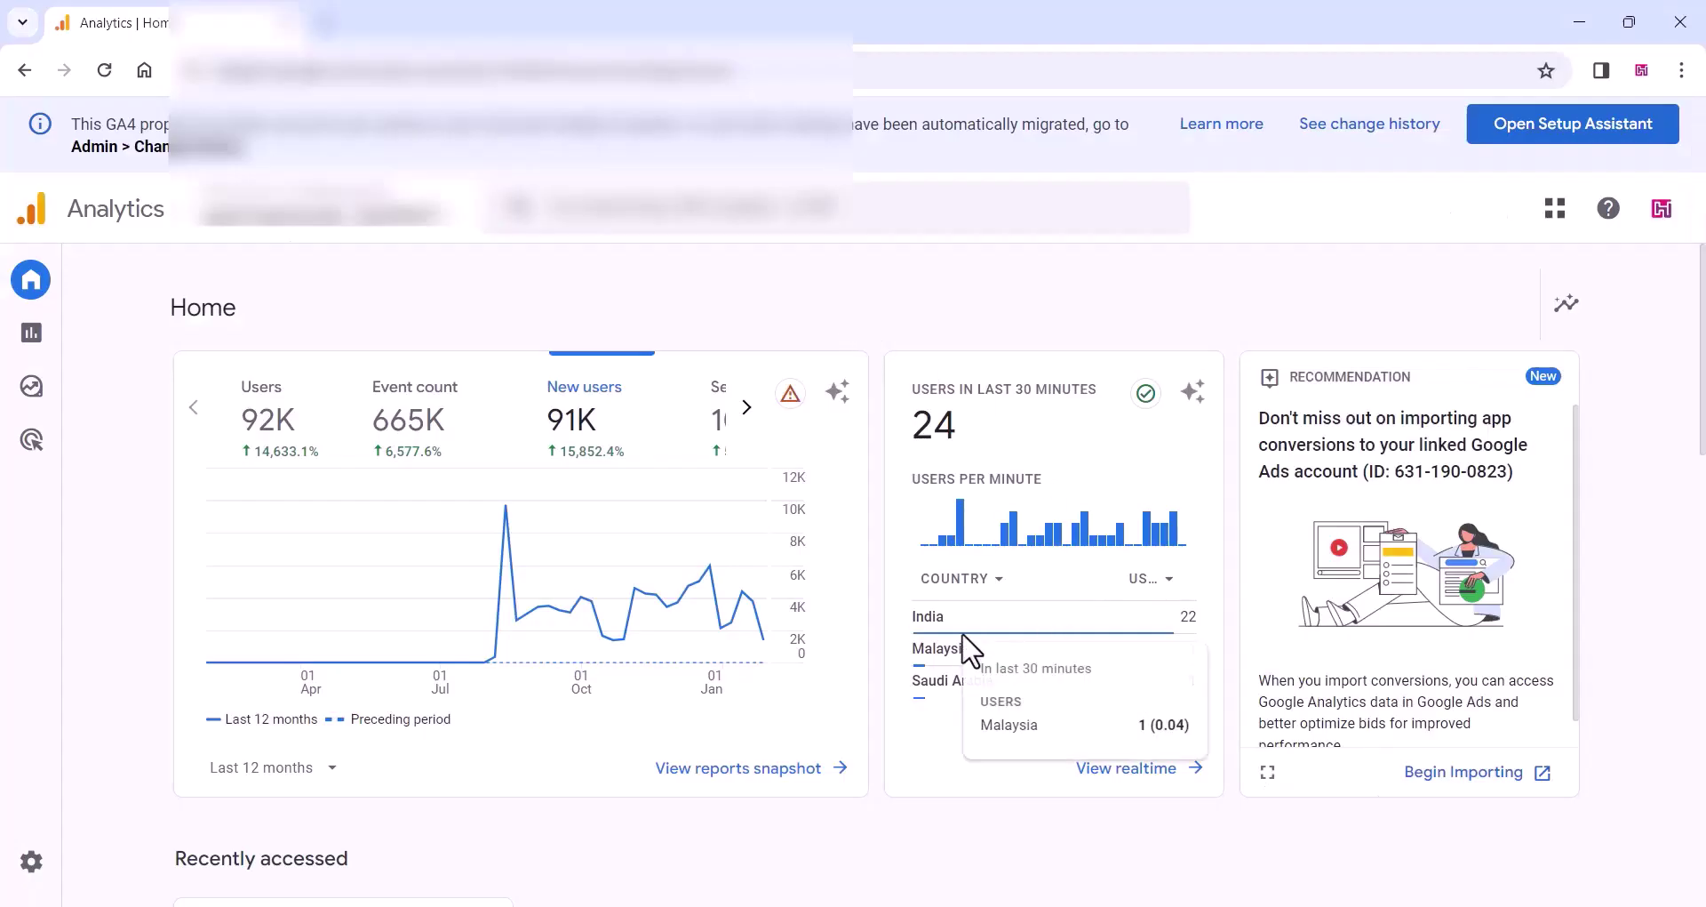
Scroll through the Google Analytics Home dashboard cards
{"action": "scroll", "coordinate": [952, 648], "scroll_direction": "down", "scroll_amount": 3}
{"action": "scroll", "coordinate": [721, 619], "scroll_direction": "down", "scroll_amount": 6}
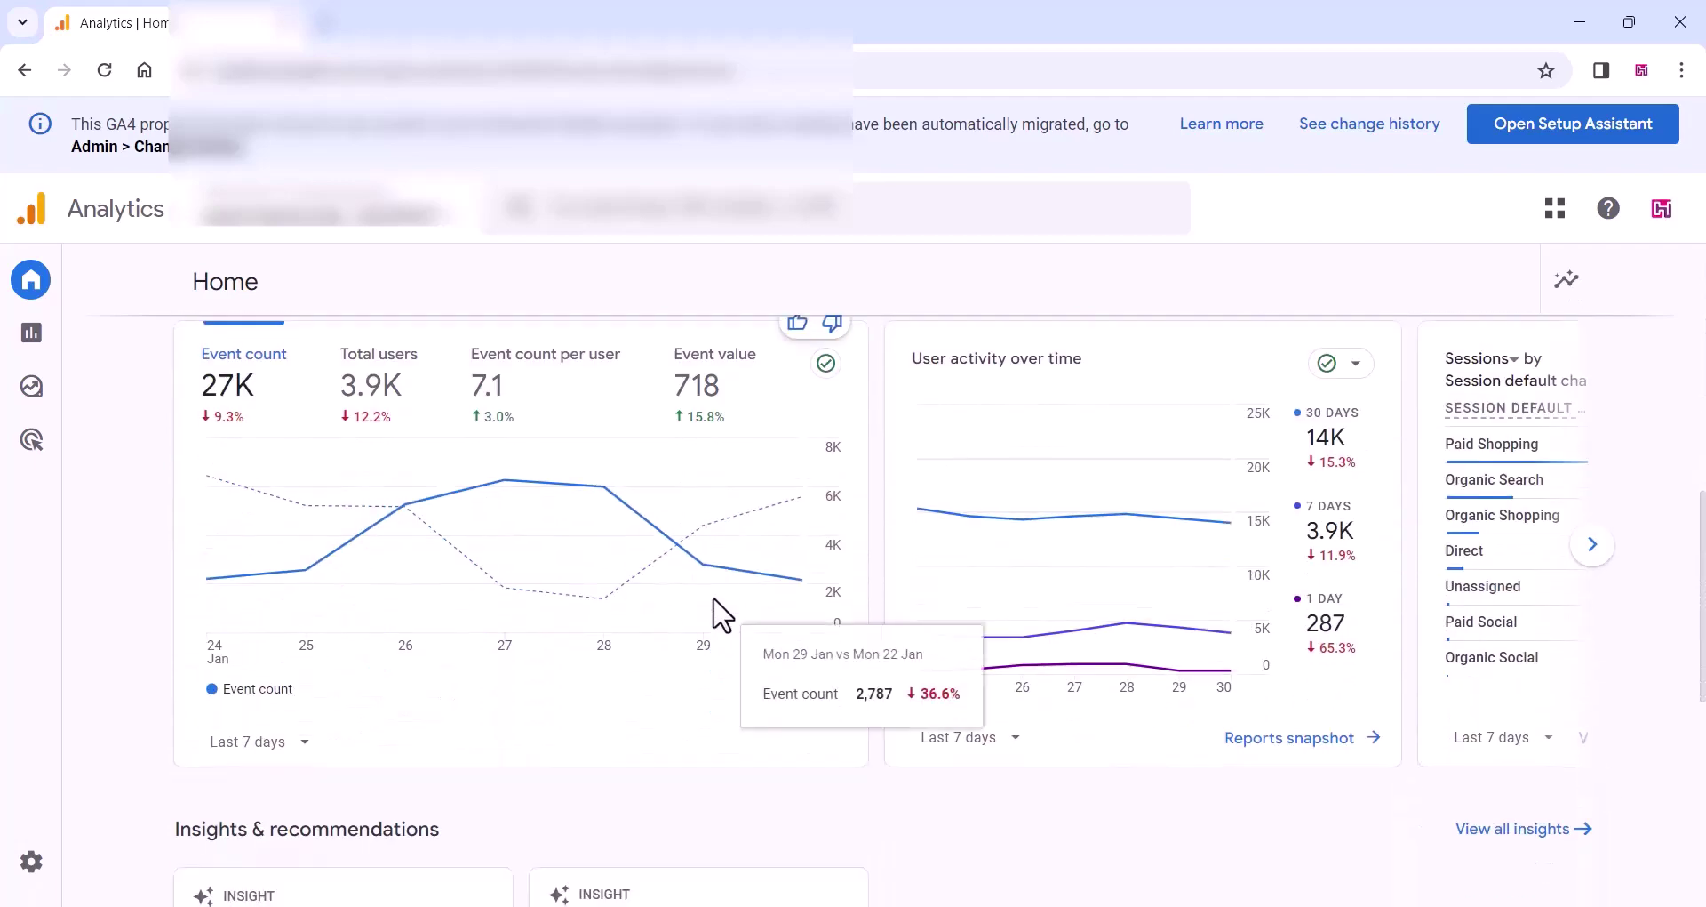
{"action": "scroll", "coordinate": [722, 619], "scroll_direction": "down", "scroll_amount": 6}
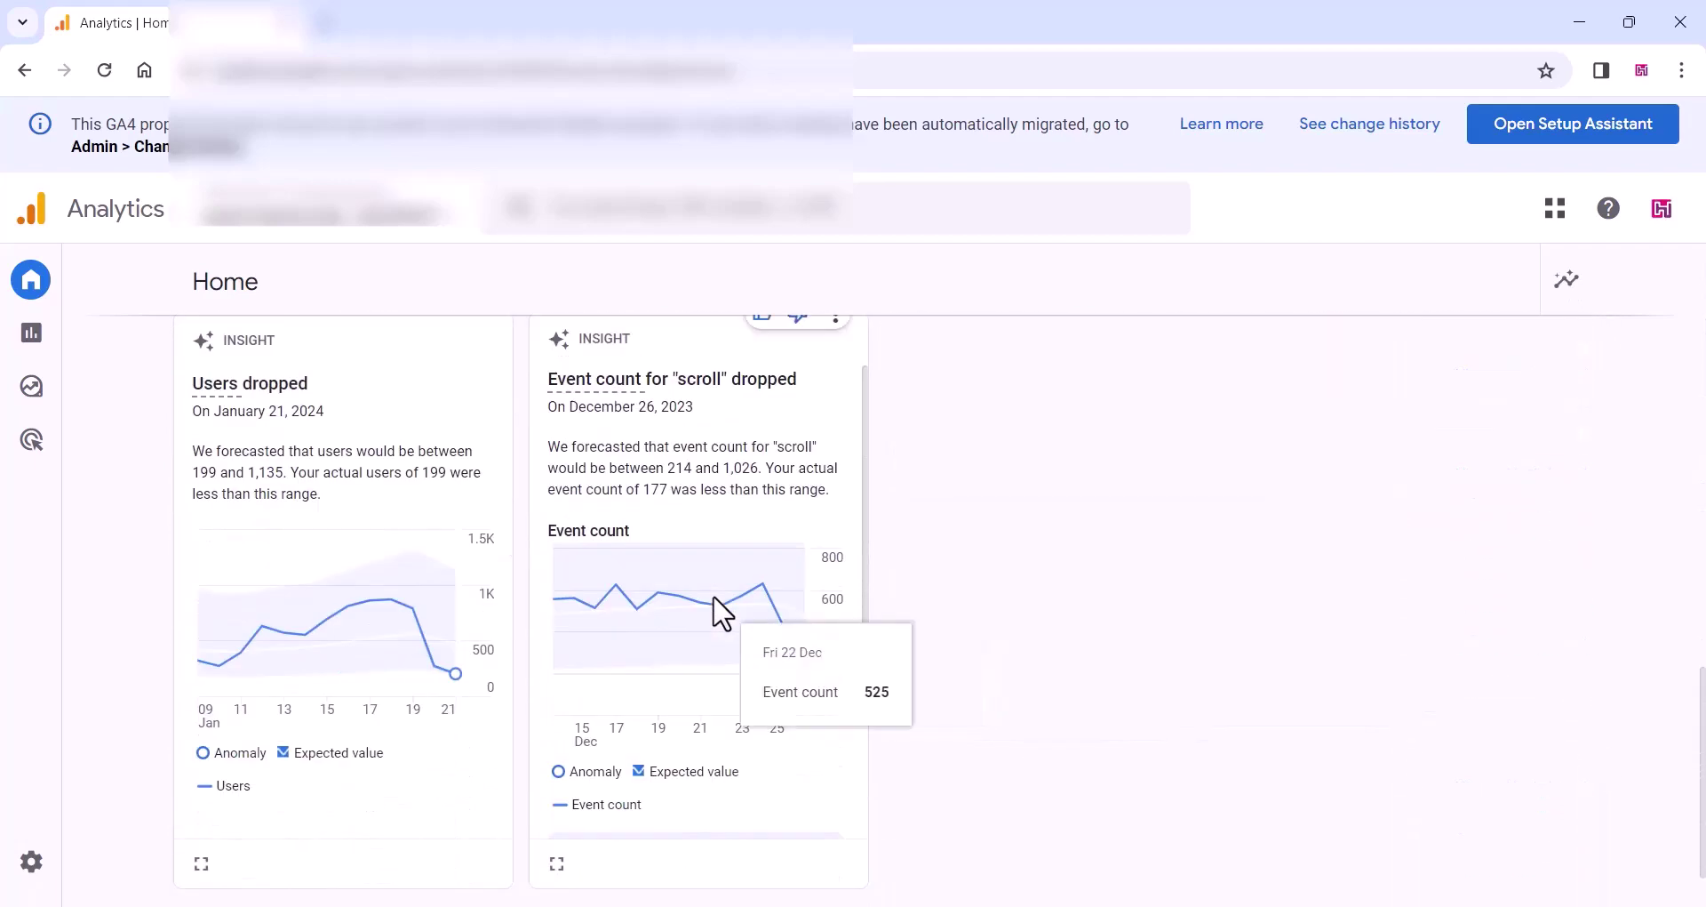
{"action": "scroll", "coordinate": [721, 620], "scroll_direction": "down", "scroll_amount": 3}
{"action": "scroll", "coordinate": [1032, 605], "scroll_direction": "down", "scroll_amount": 2}
{"action": "scroll", "coordinate": [1032, 605], "scroll_direction": "up", "scroll_amount": 6}
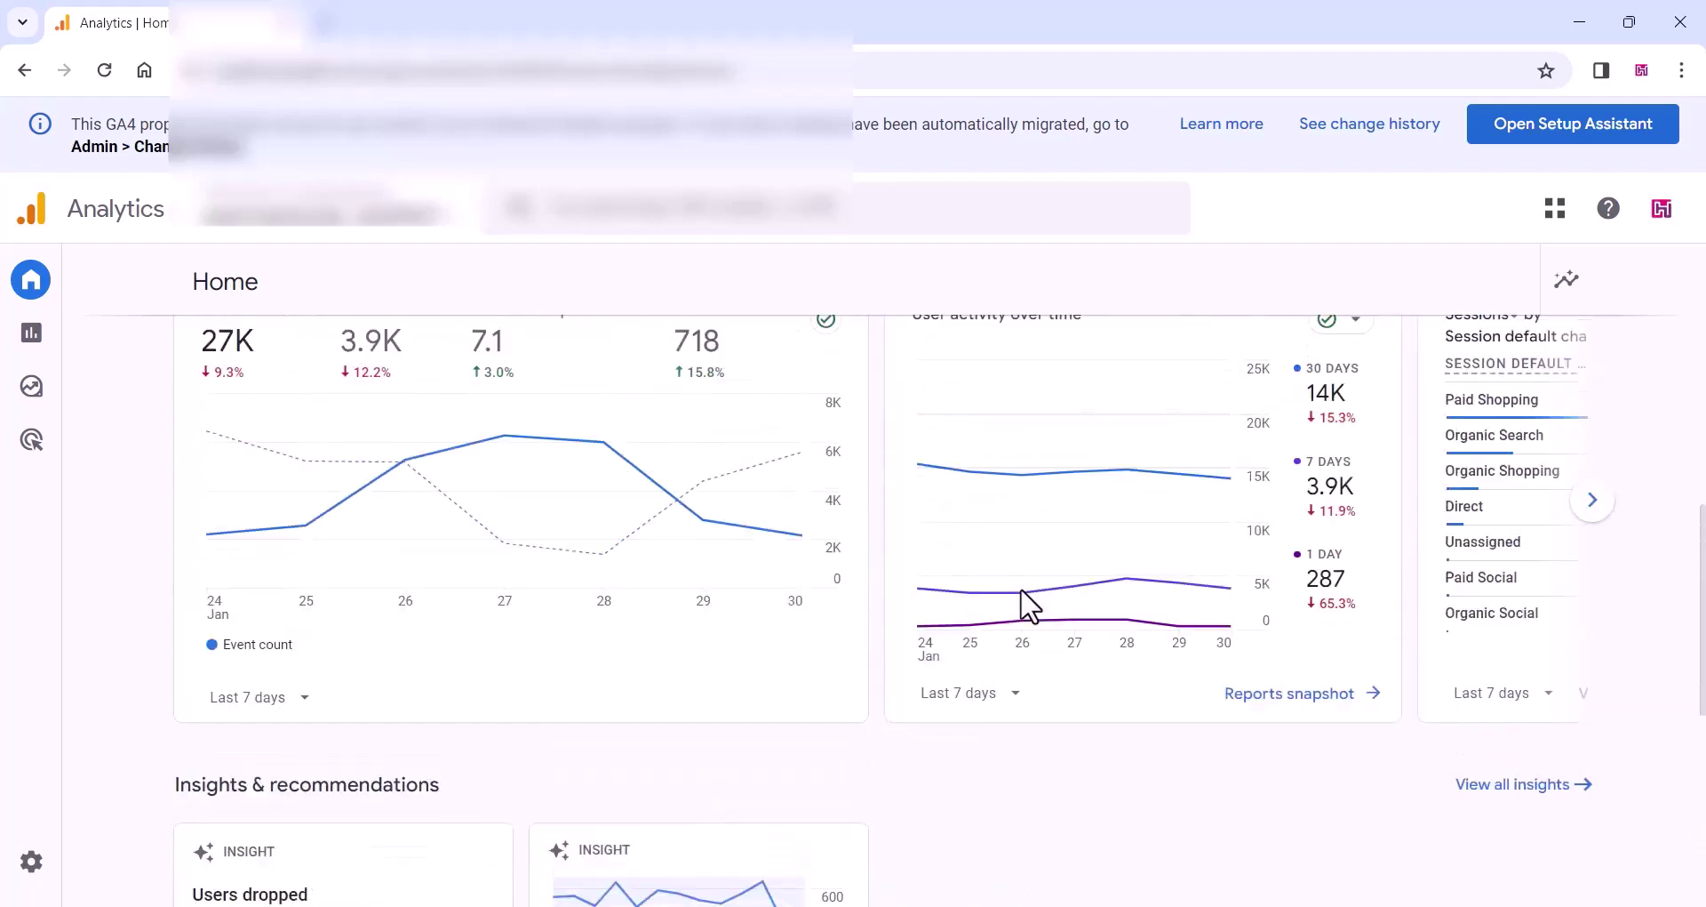
{"action": "scroll", "coordinate": [1031, 605], "scroll_direction": "up", "scroll_amount": 9}
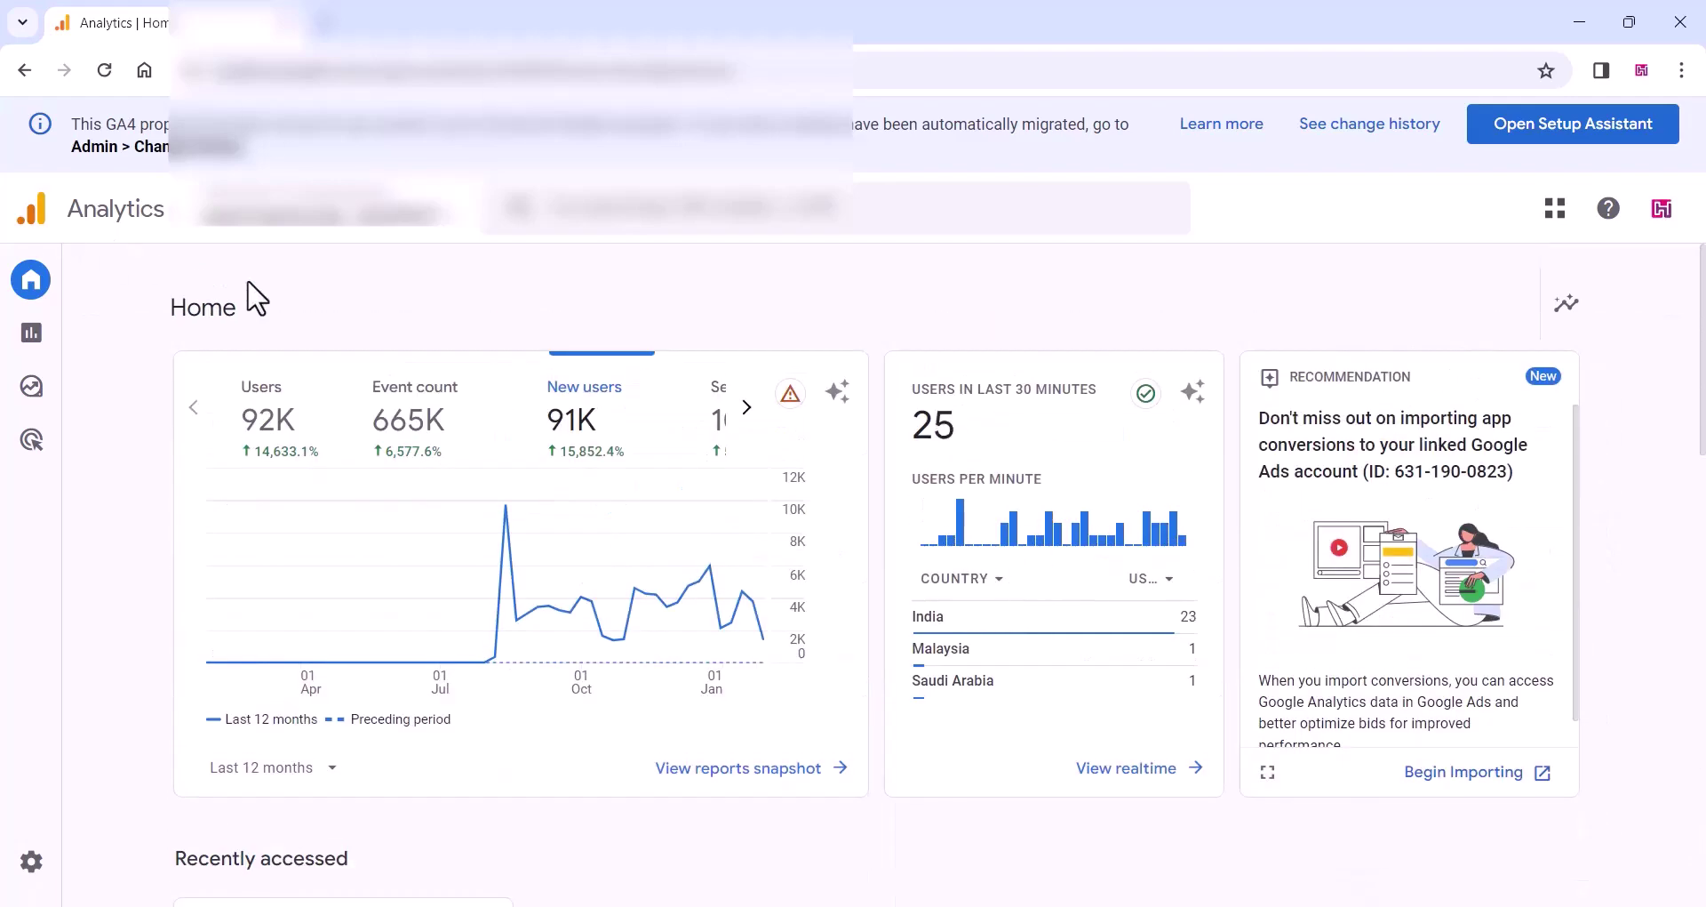
Open Reports snapshot and review the users, traffic channels and users-by-country cards
{"action": "left_click", "coordinate": [86, 346]}
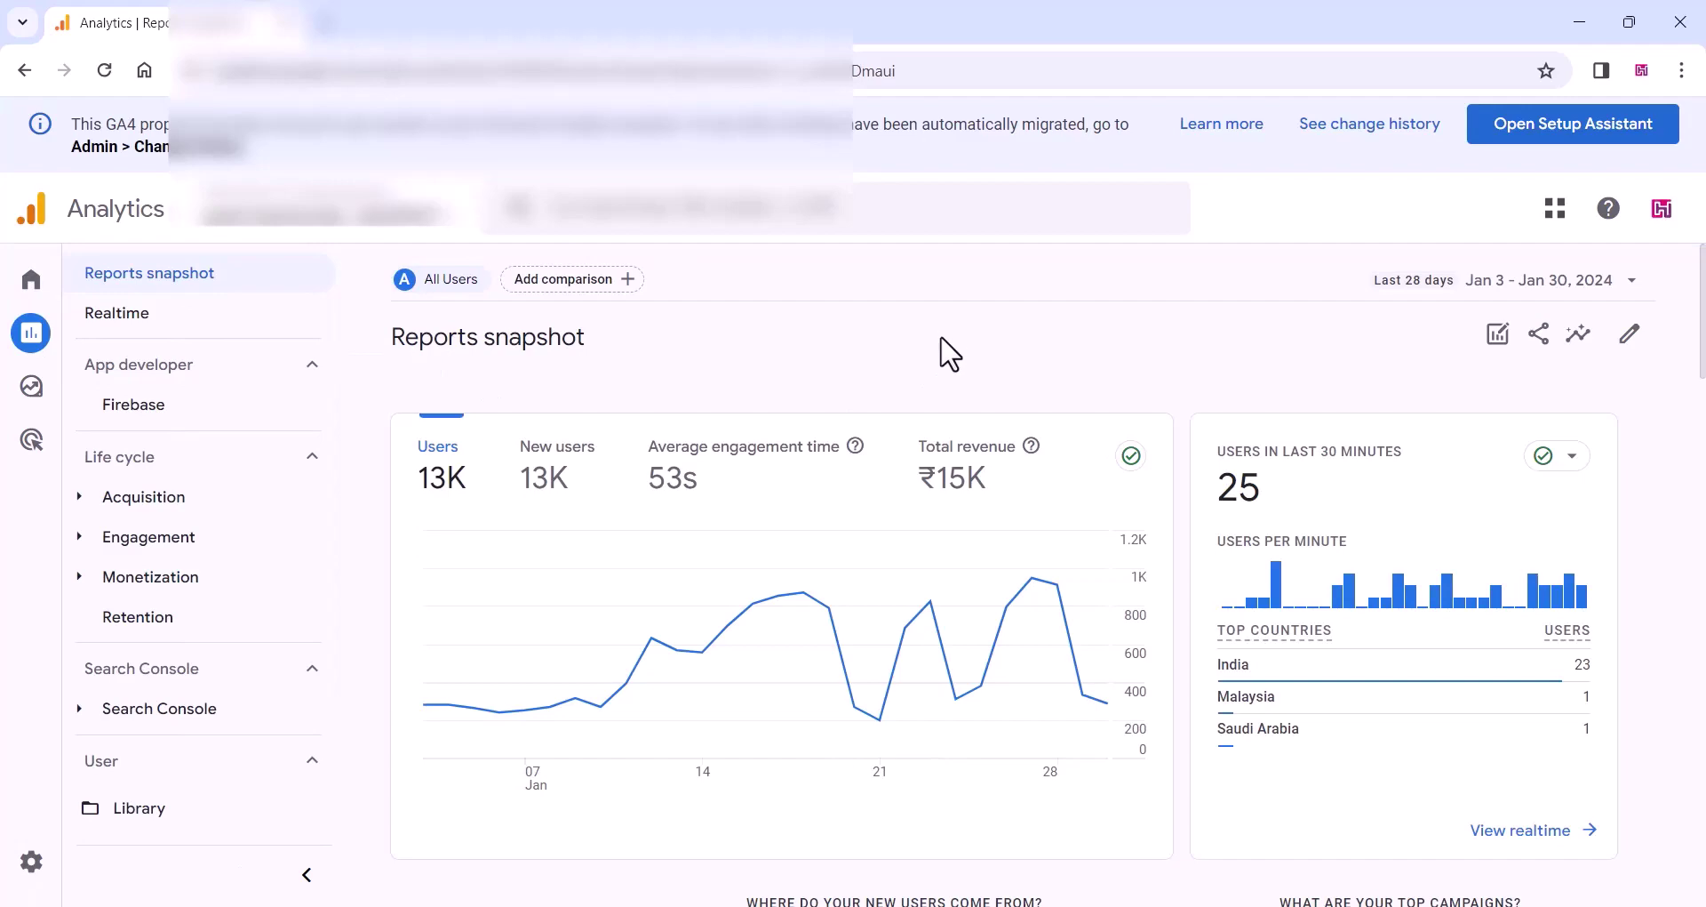
{"action": "scroll", "coordinate": [983, 709], "scroll_direction": "down", "scroll_amount": 5}
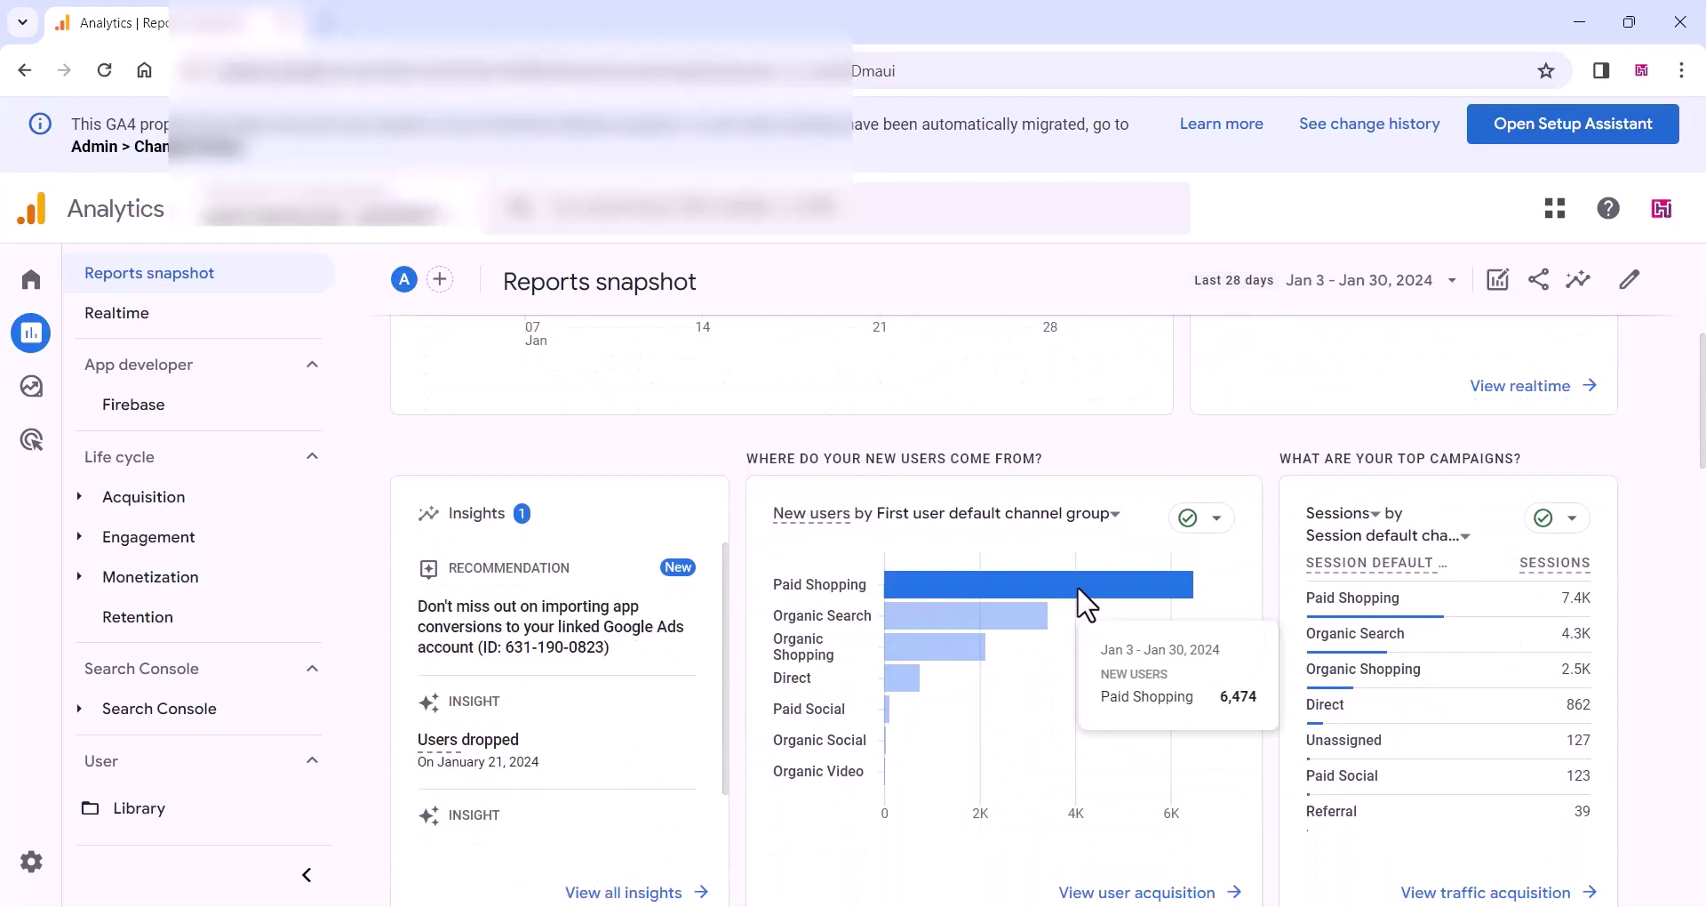
{"action": "mouse_move", "coordinate": [948, 641]}
{"action": "mouse_move", "coordinate": [896, 681]}
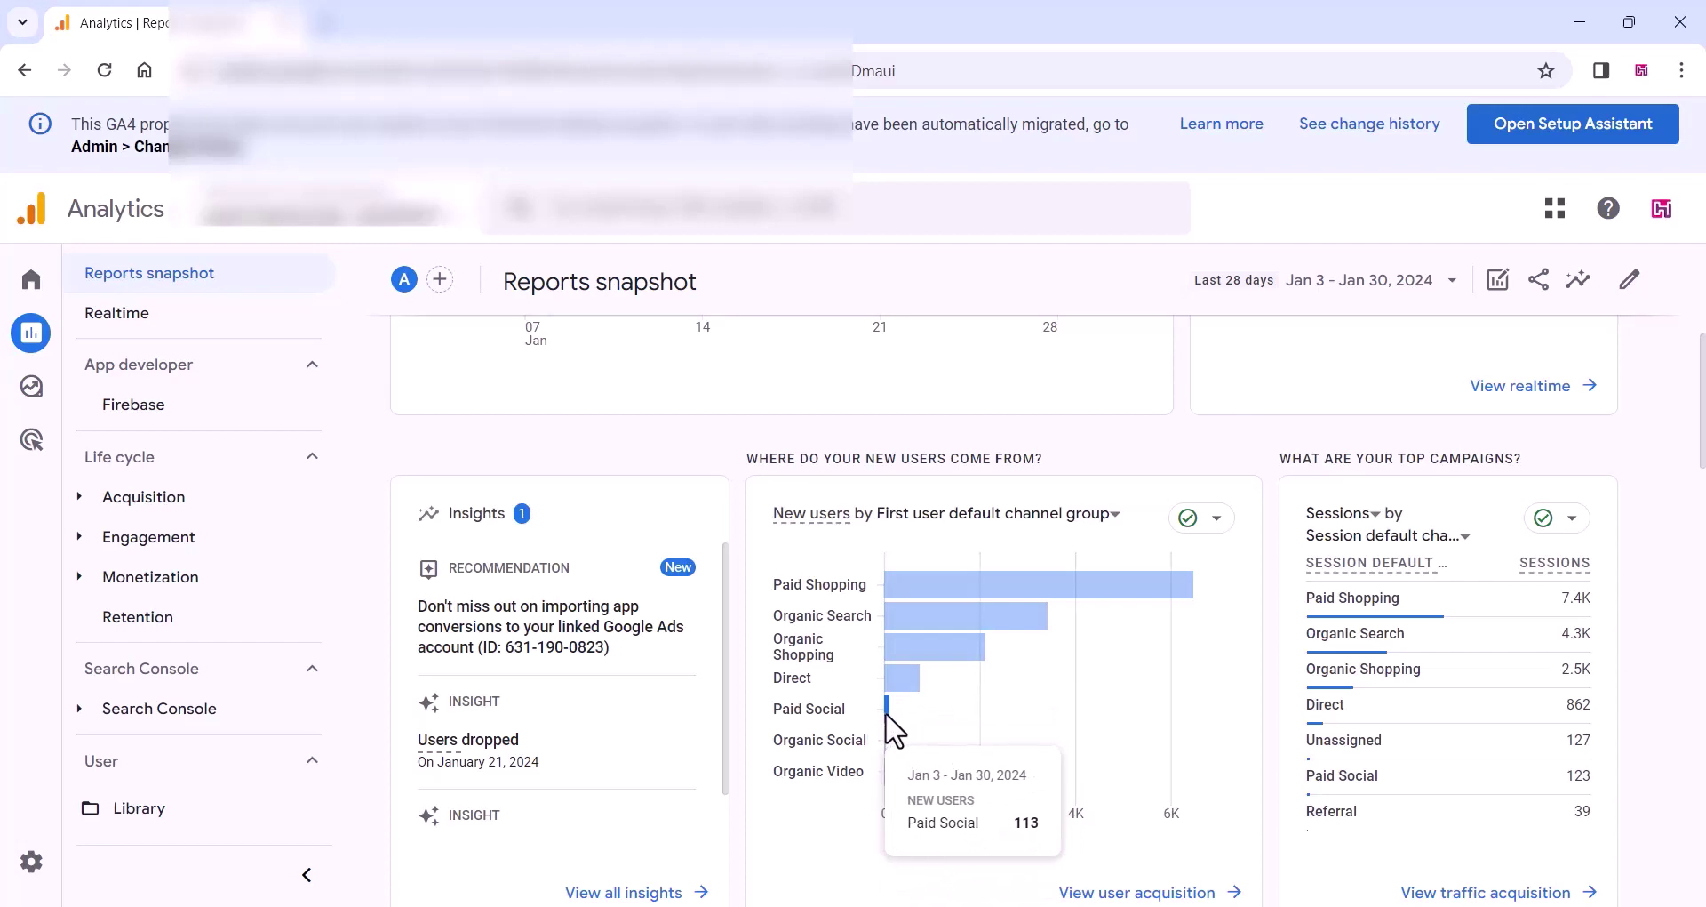
{"action": "mouse_move", "coordinate": [1344, 800]}
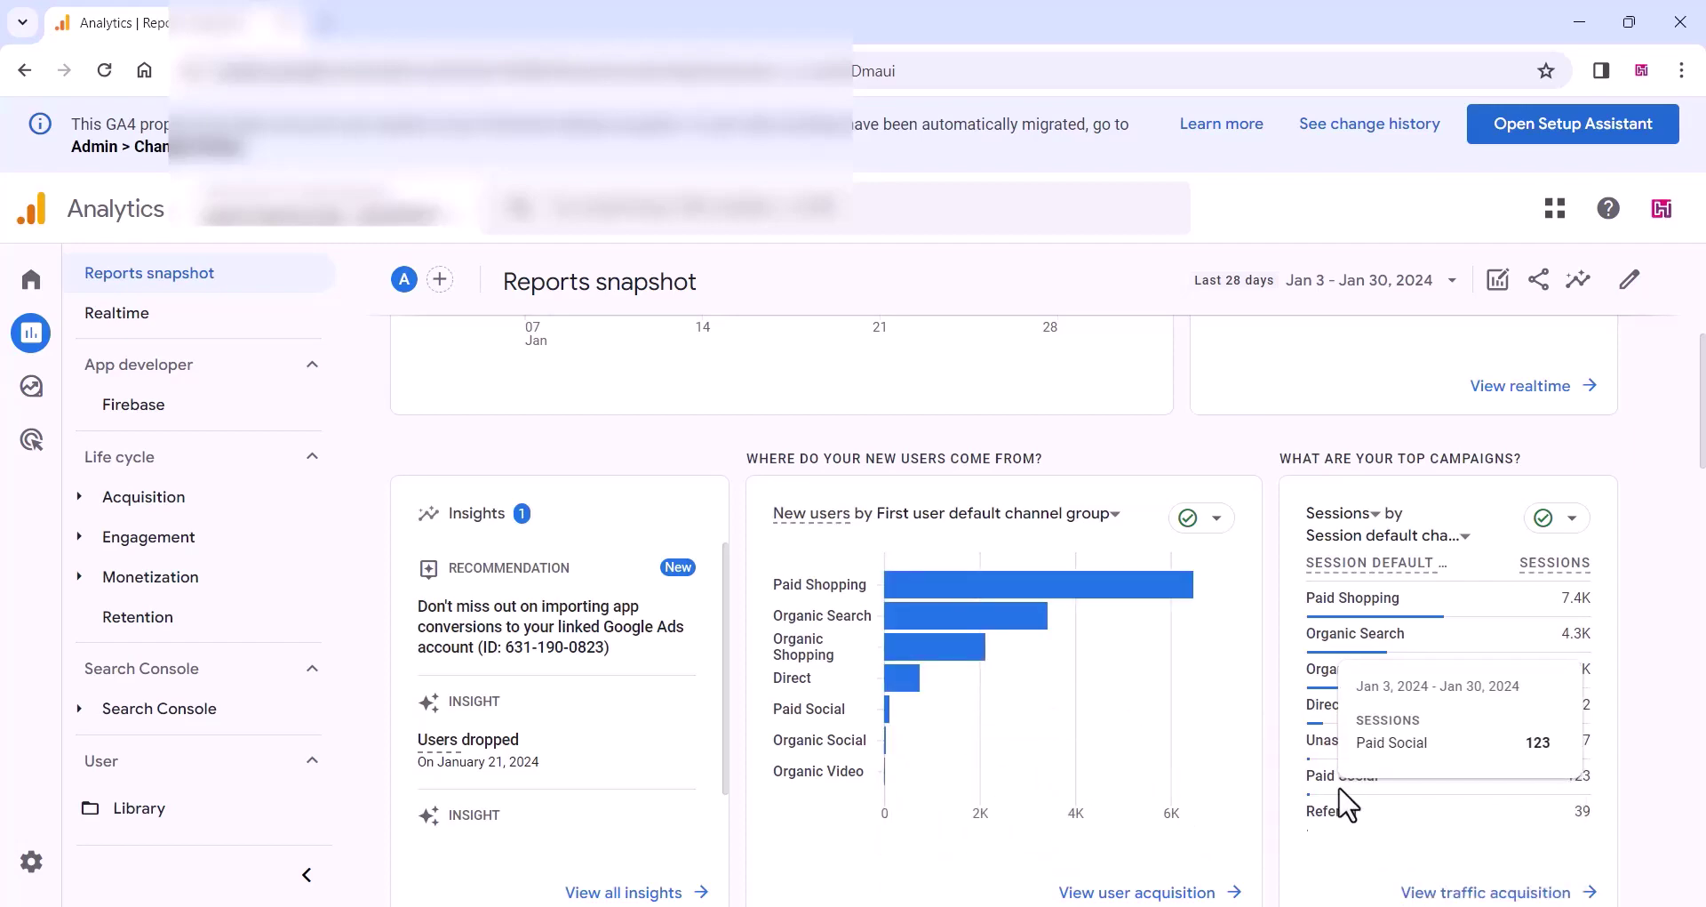
{"action": "scroll", "coordinate": [883, 732], "scroll_direction": "down", "scroll_amount": 6}
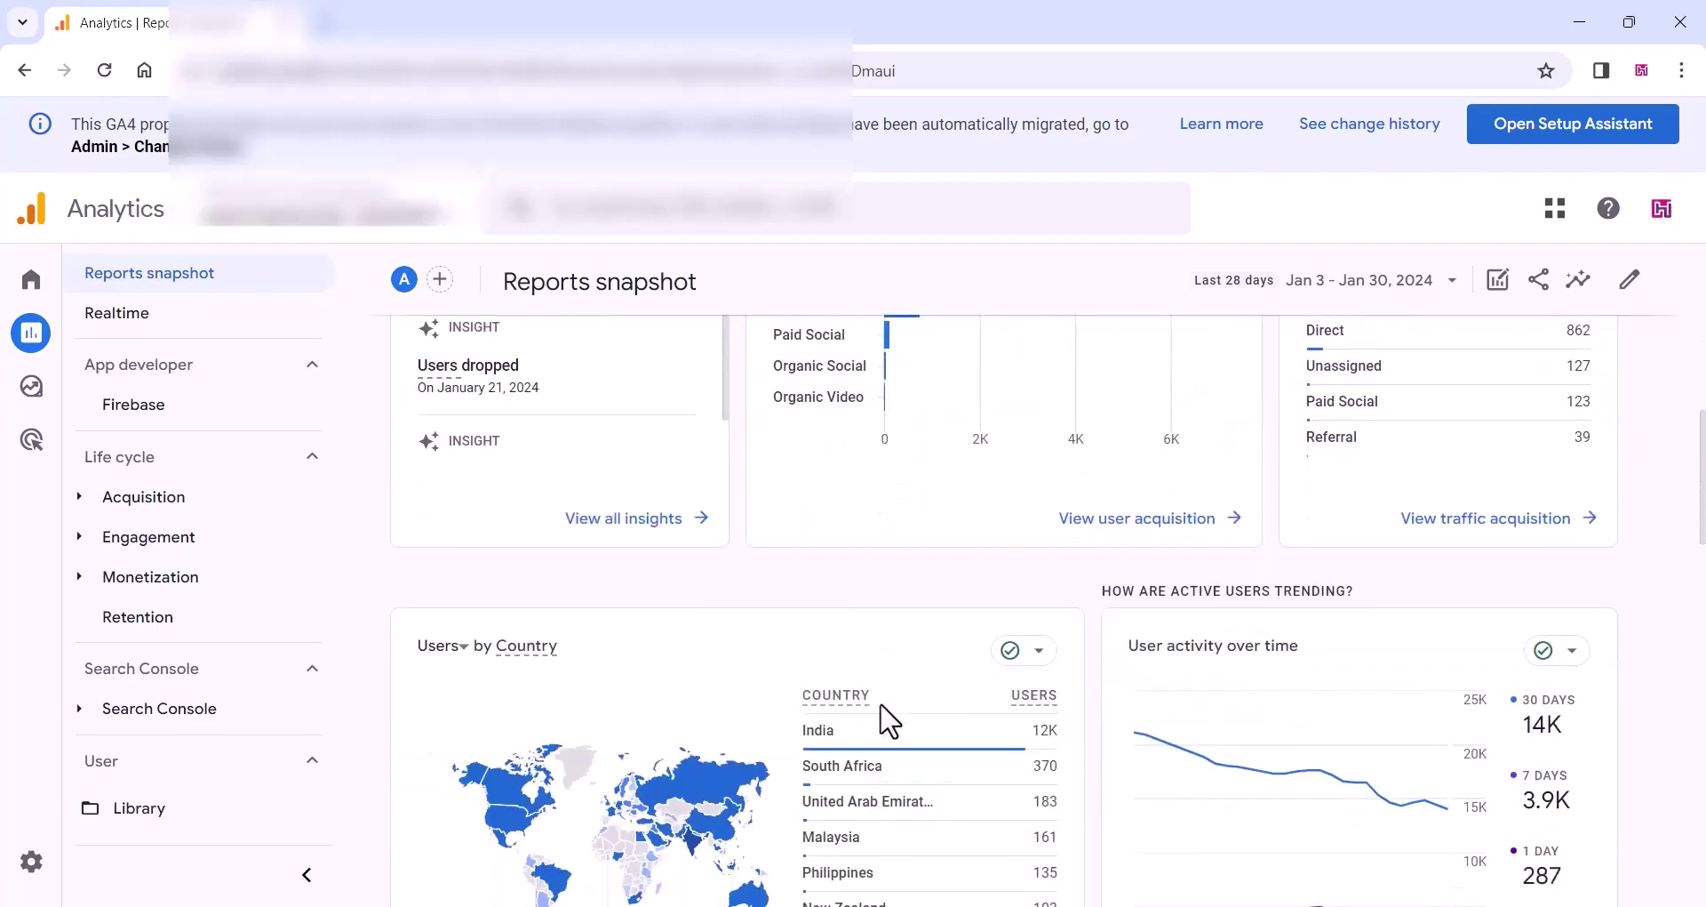
{"action": "scroll", "coordinate": [964, 626], "scroll_direction": "down", "scroll_amount": 3}
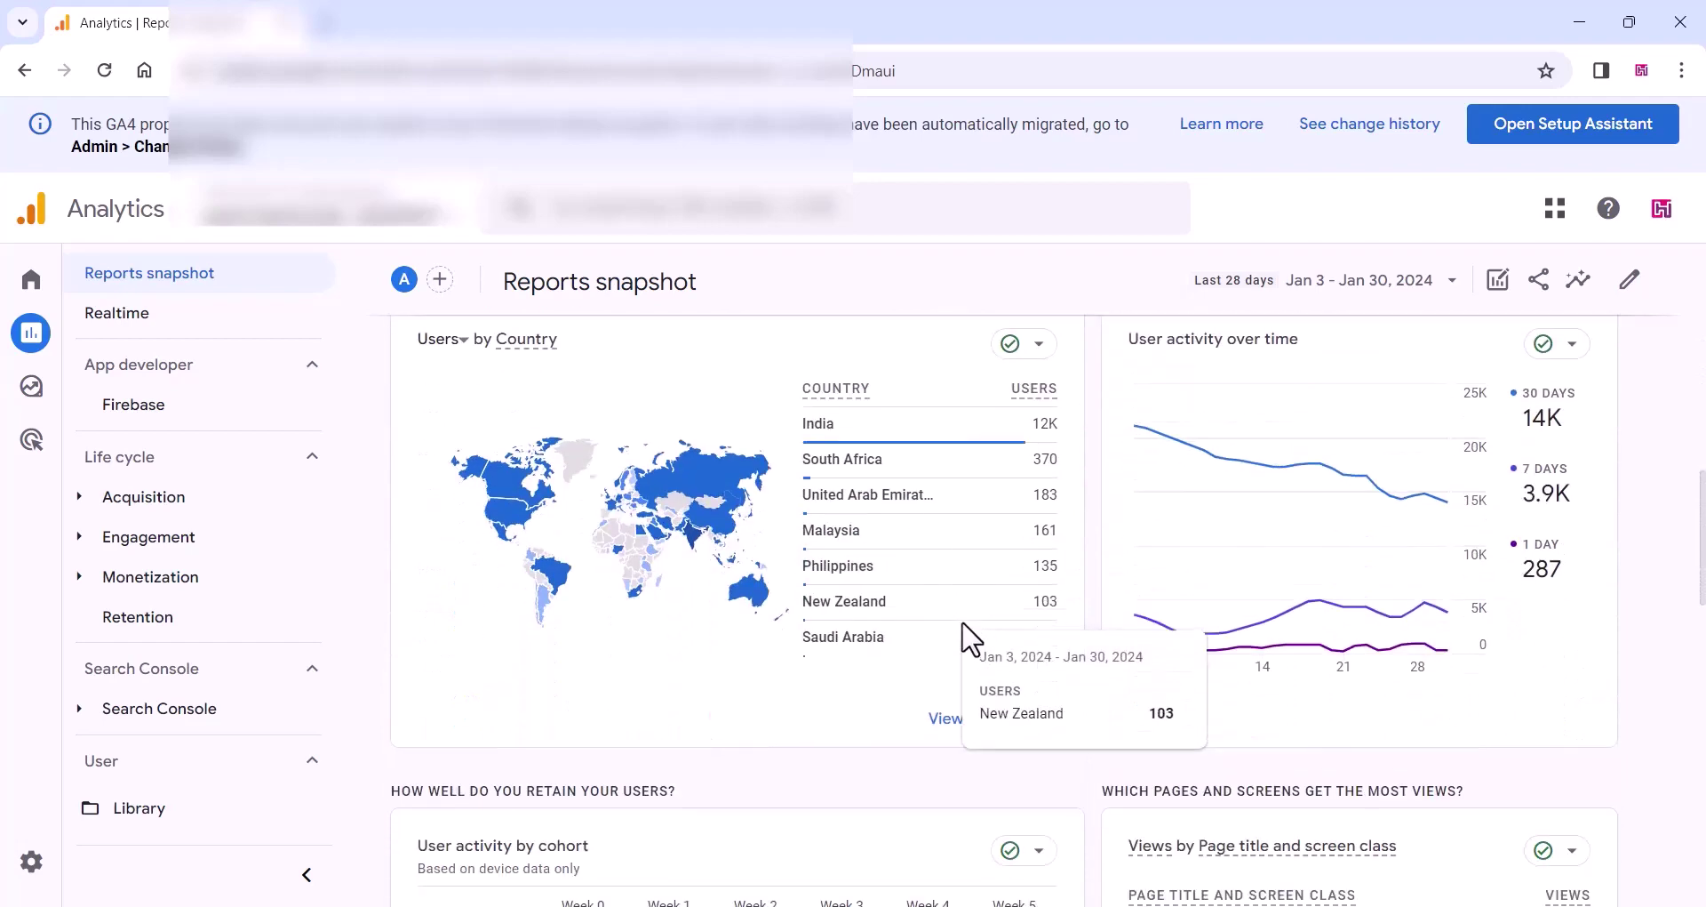
{"action": "scroll", "coordinate": [966, 632], "scroll_direction": "down", "scroll_amount": 4}
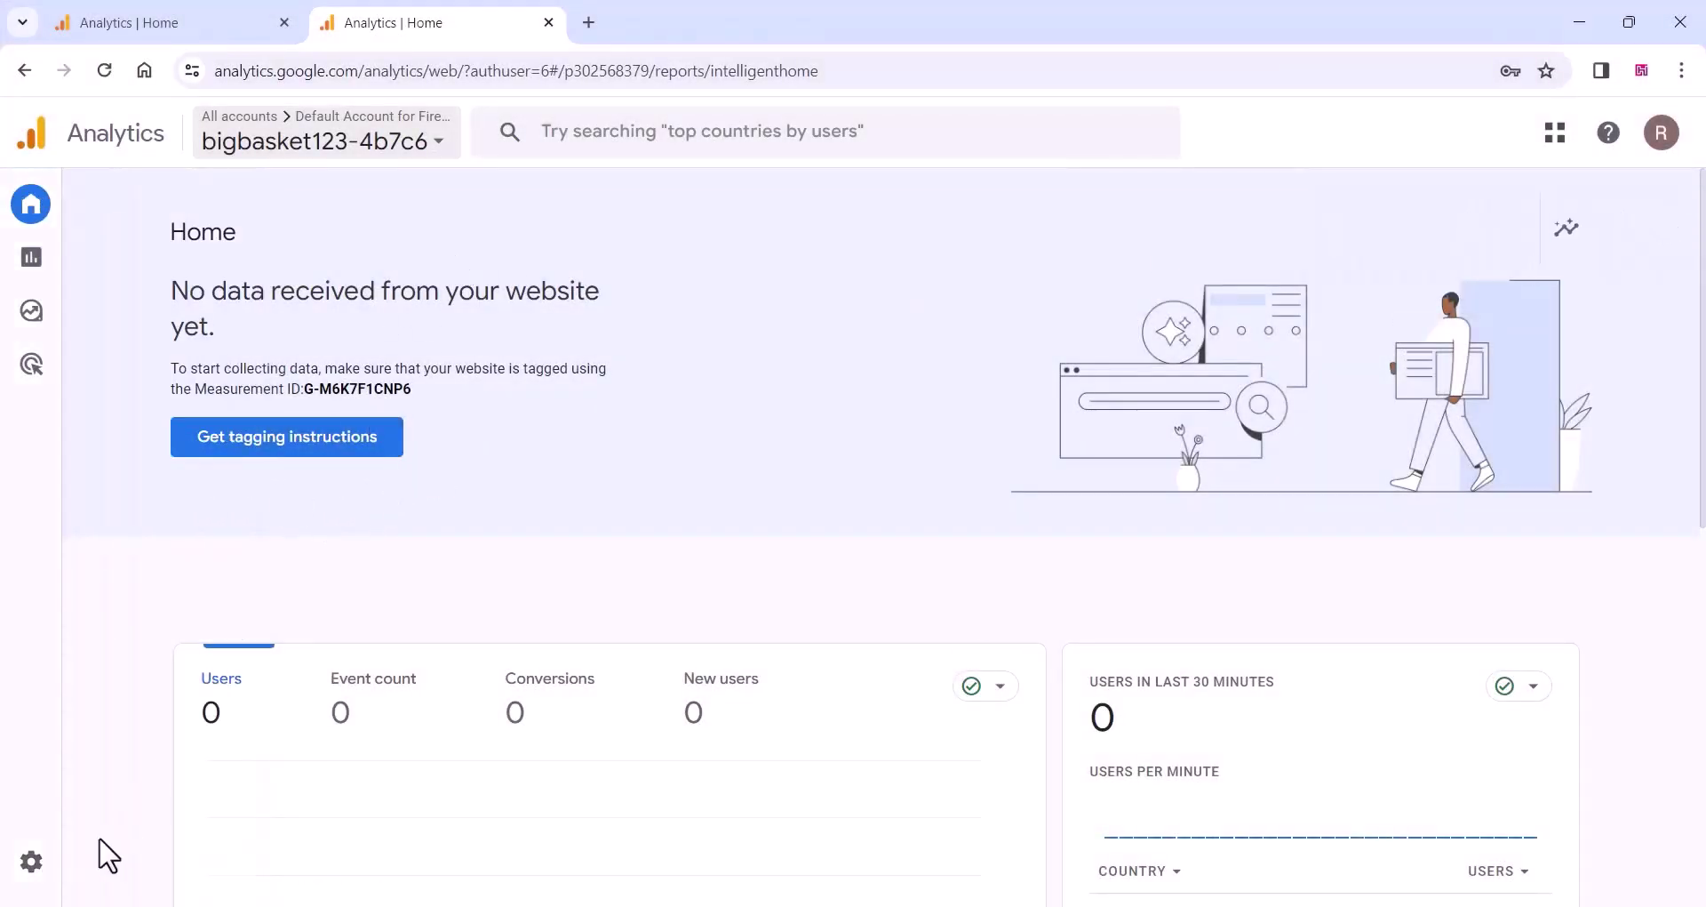
Start a new property from Admin using Create > Property
{"action": "left_click", "coordinate": [34, 876]}
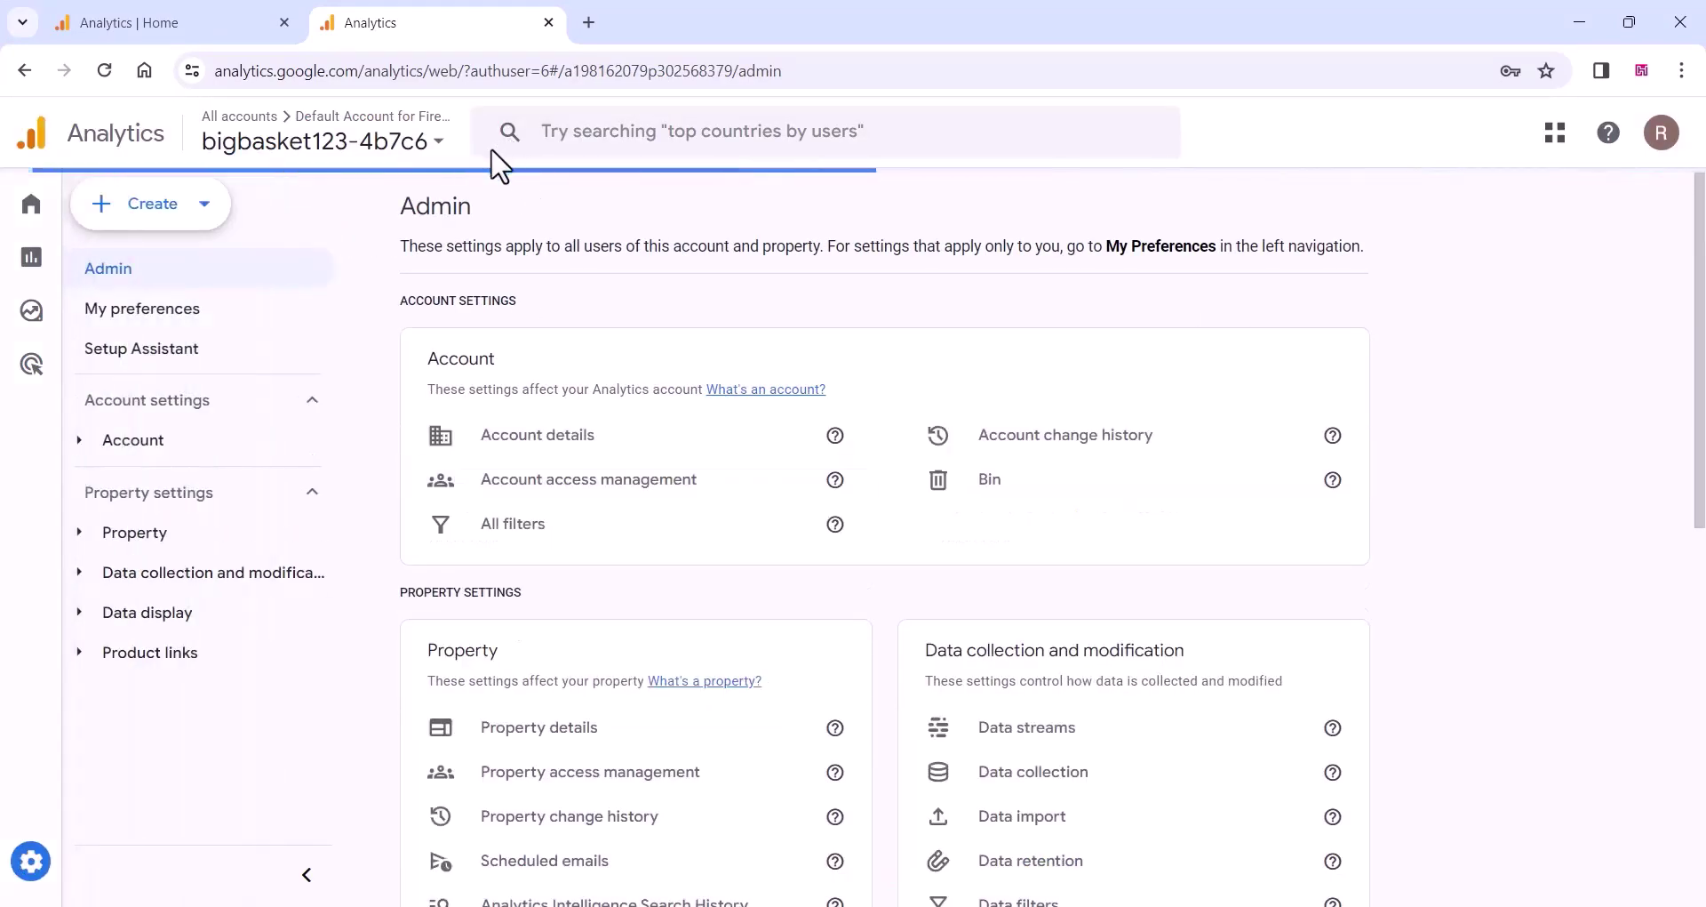
{"action": "left_click", "coordinate": [149, 210]}
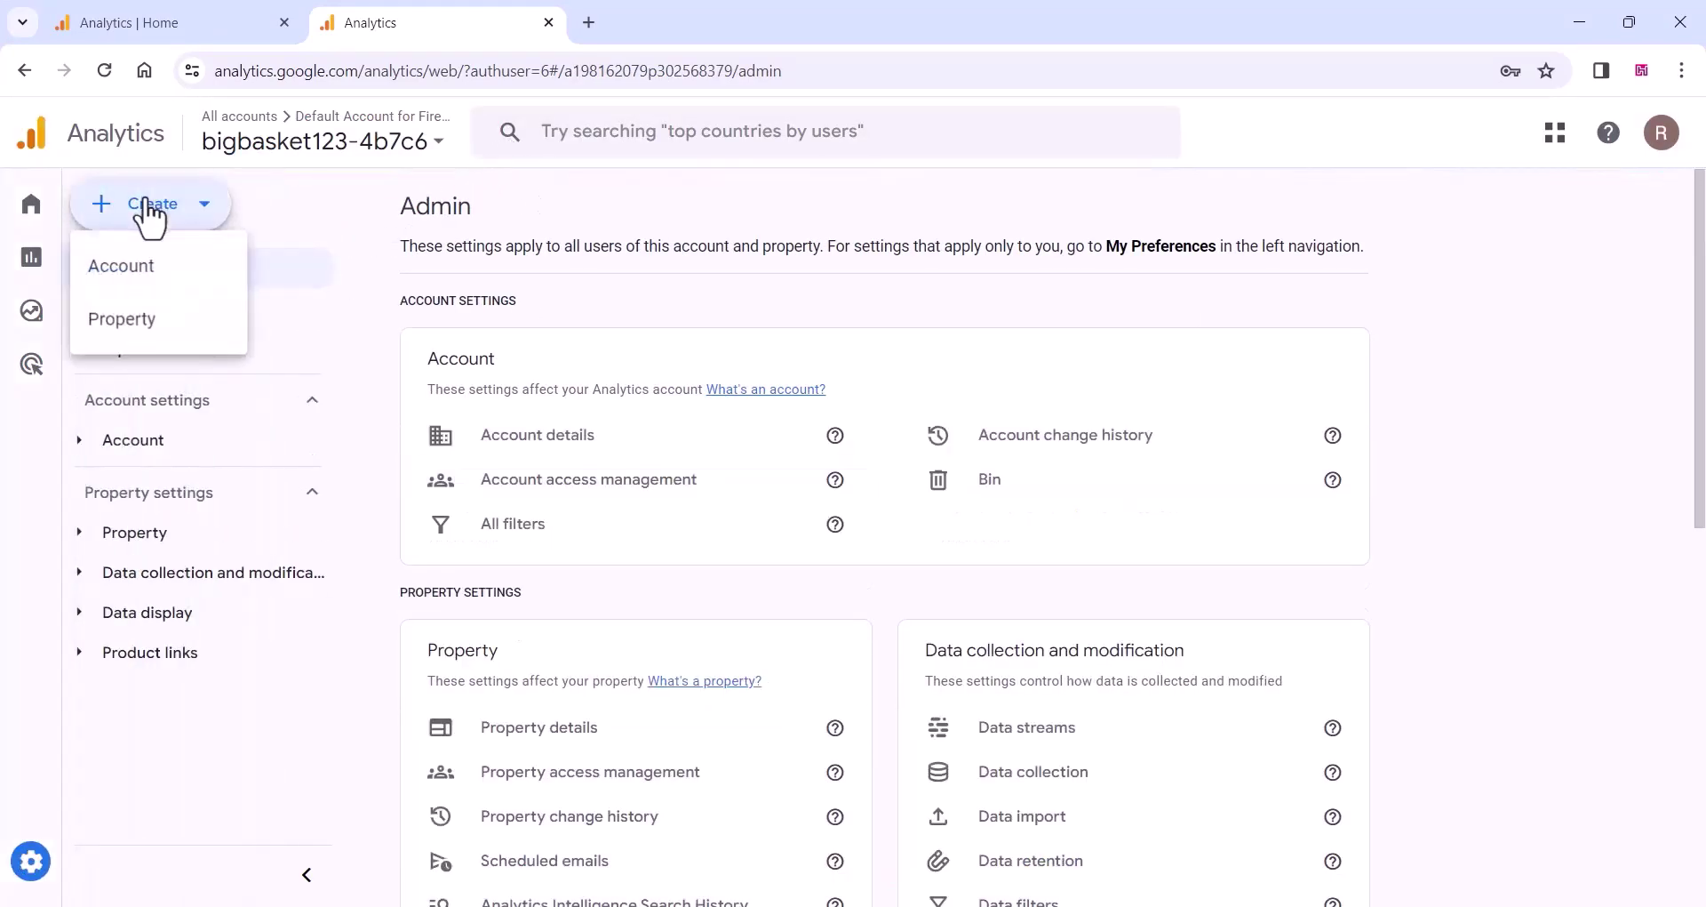
{"action": "left_click", "coordinate": [142, 328]}
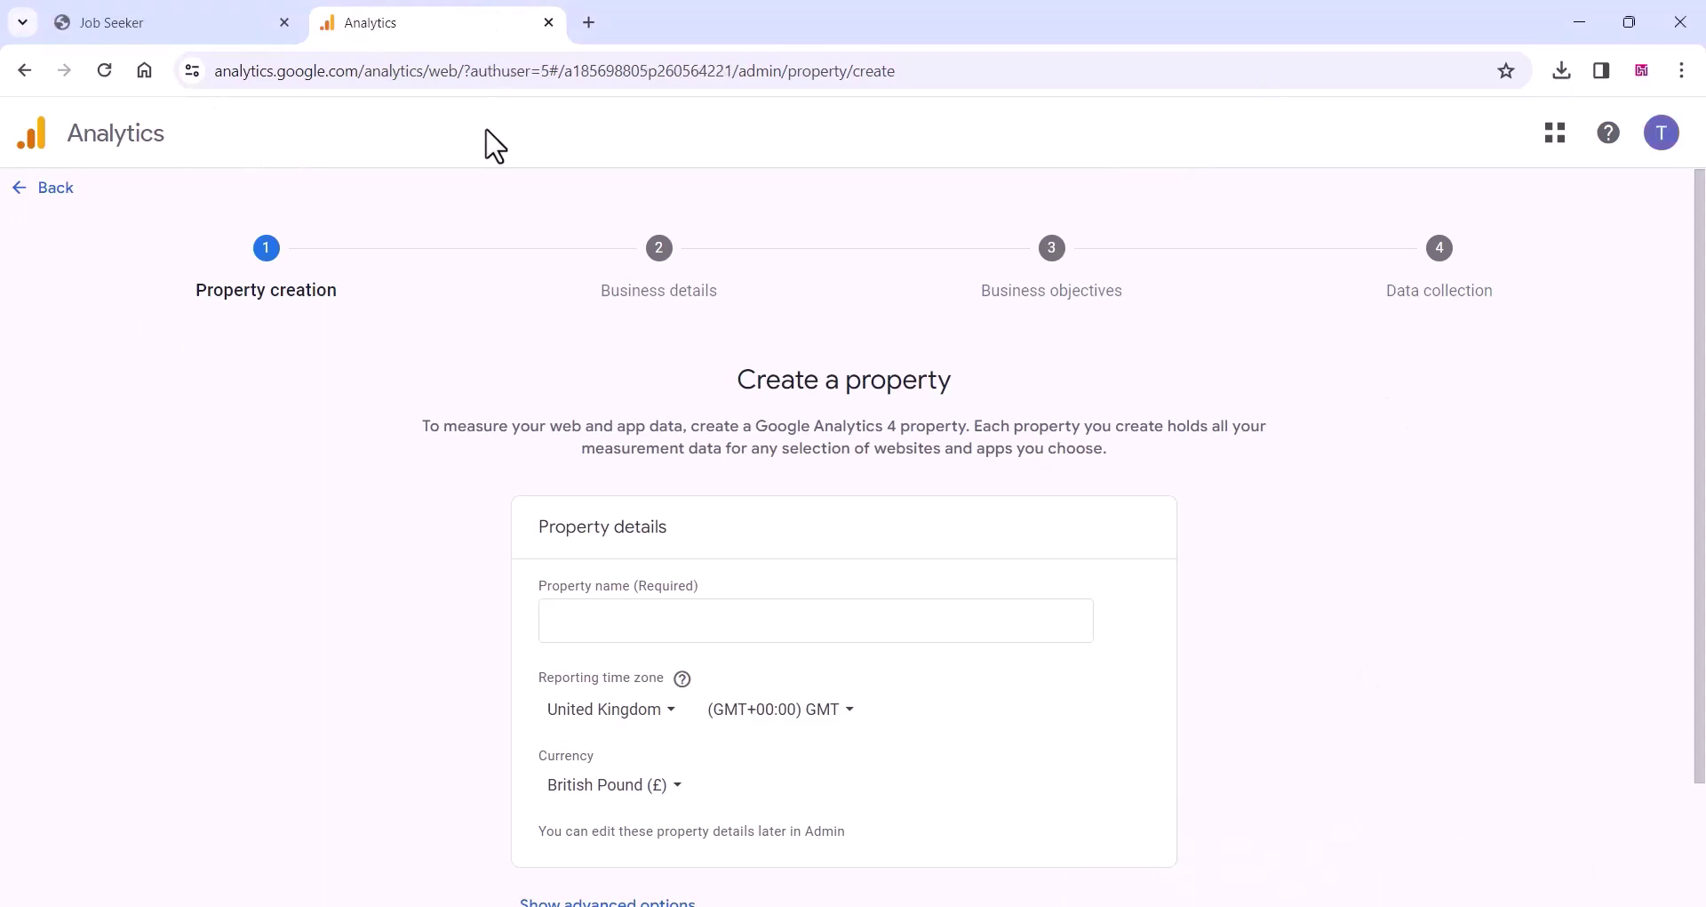
Name the property 'myshop' with India time zone and Indian Rupee currency, then continue
{"action": "left_click", "coordinate": [553, 621]}
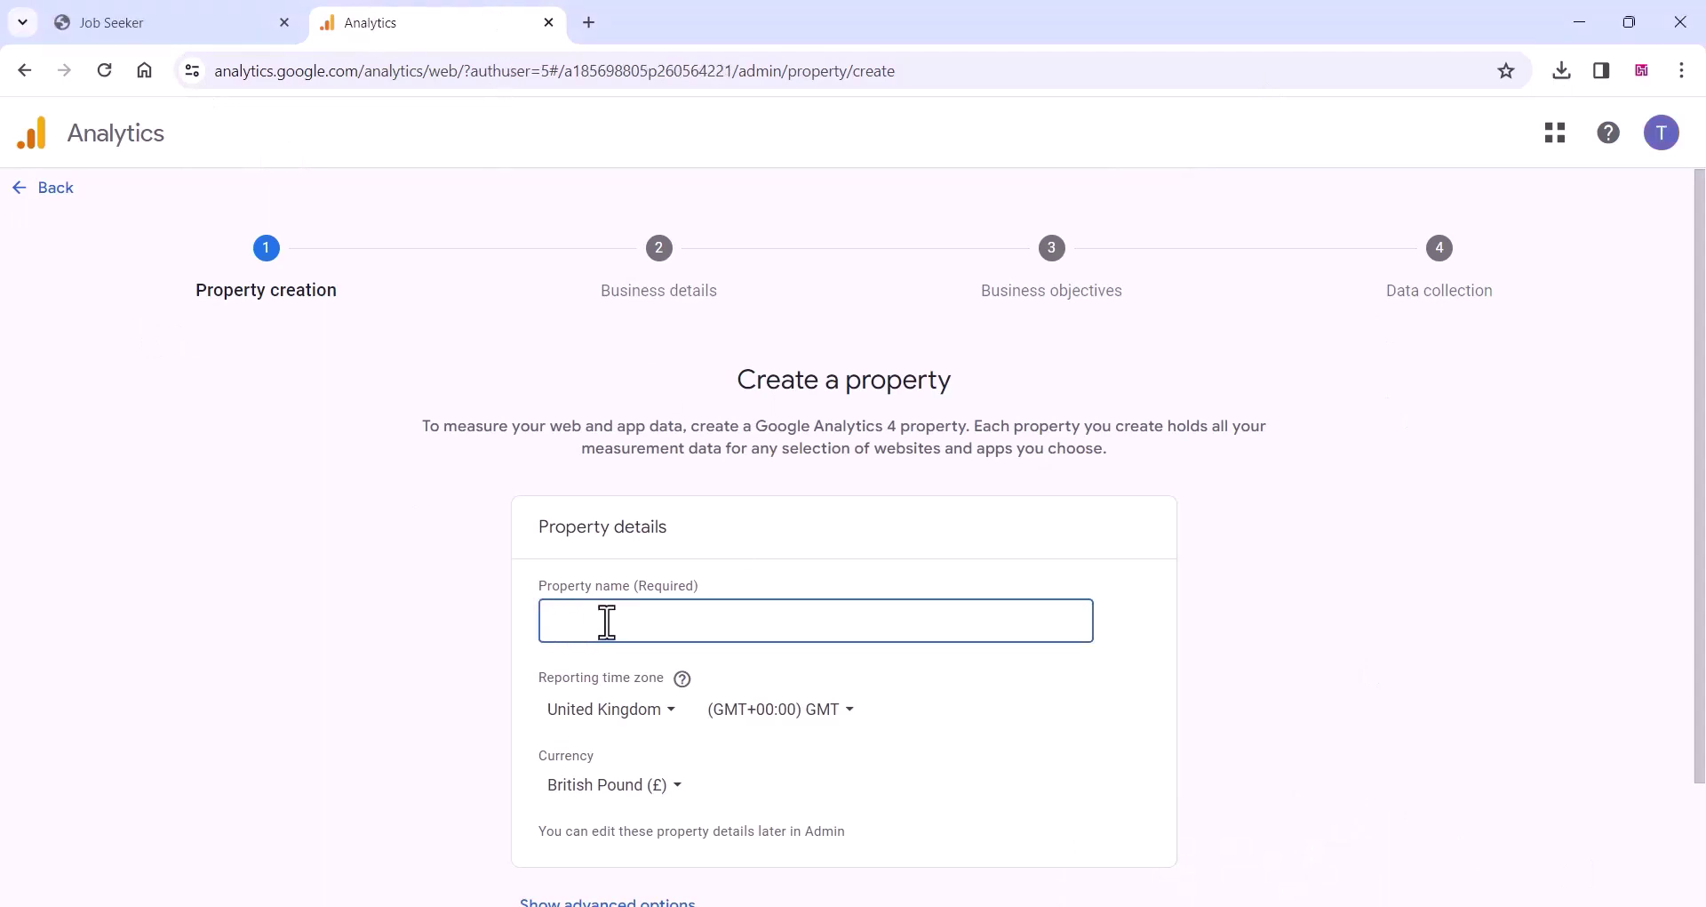
{"action": "type", "text": "myshop"}
{"action": "scroll", "coordinate": [639, 587], "scroll_direction": "down", "scroll_amount": 2}
{"action": "left_click", "coordinate": [633, 560]}
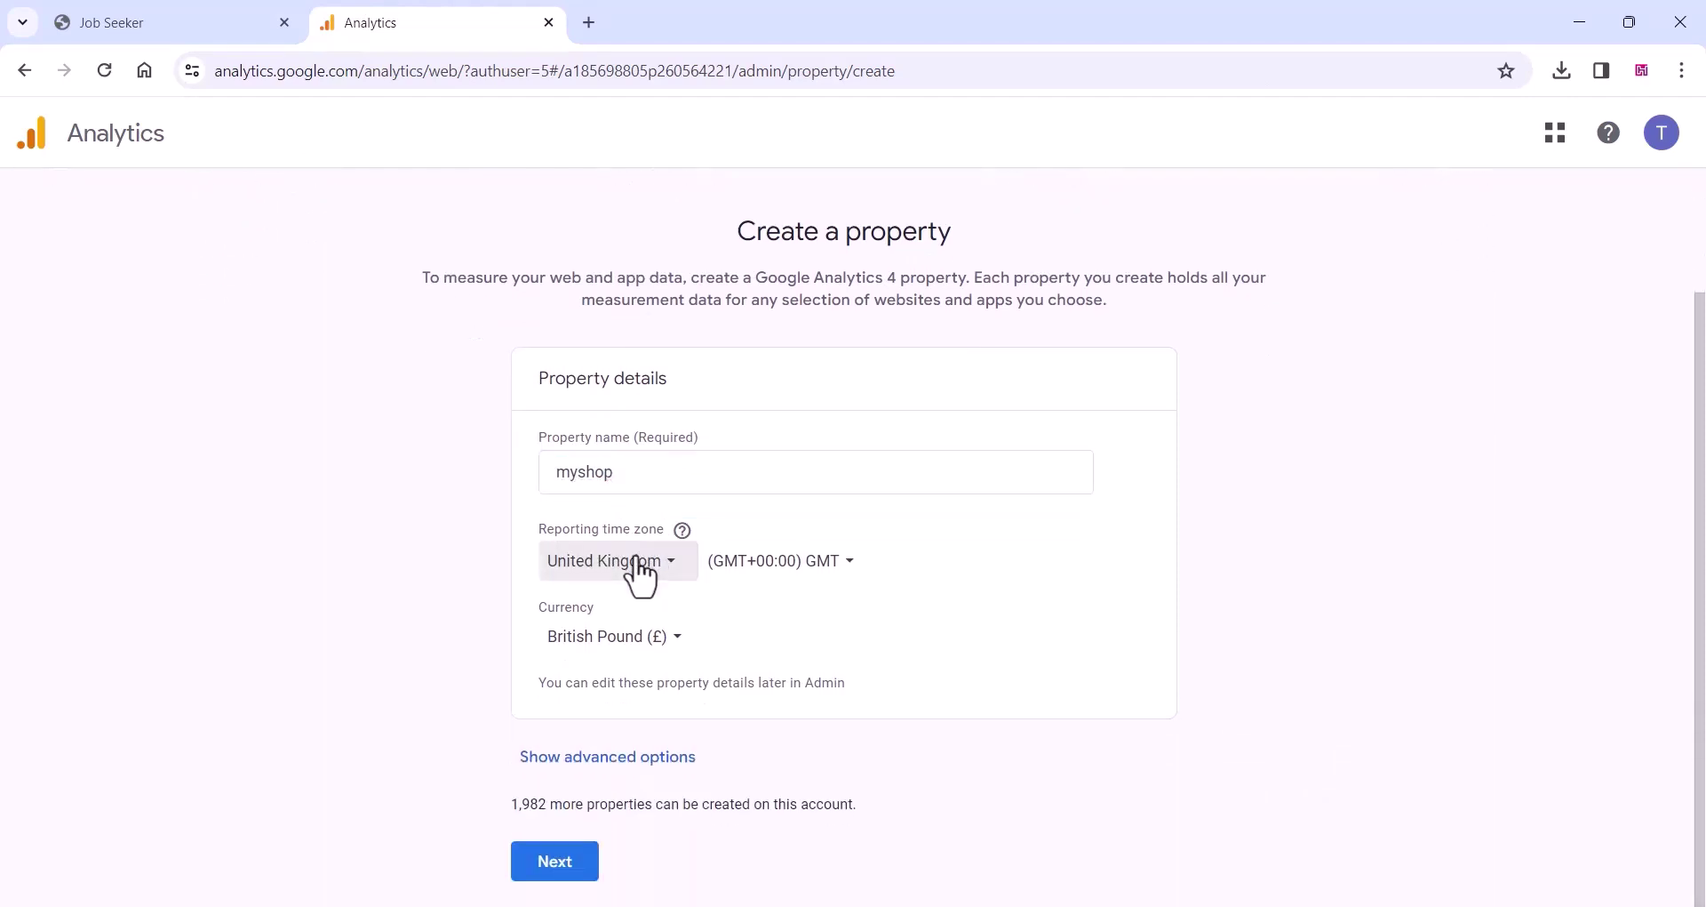
{"action": "type", "text": "ind"}
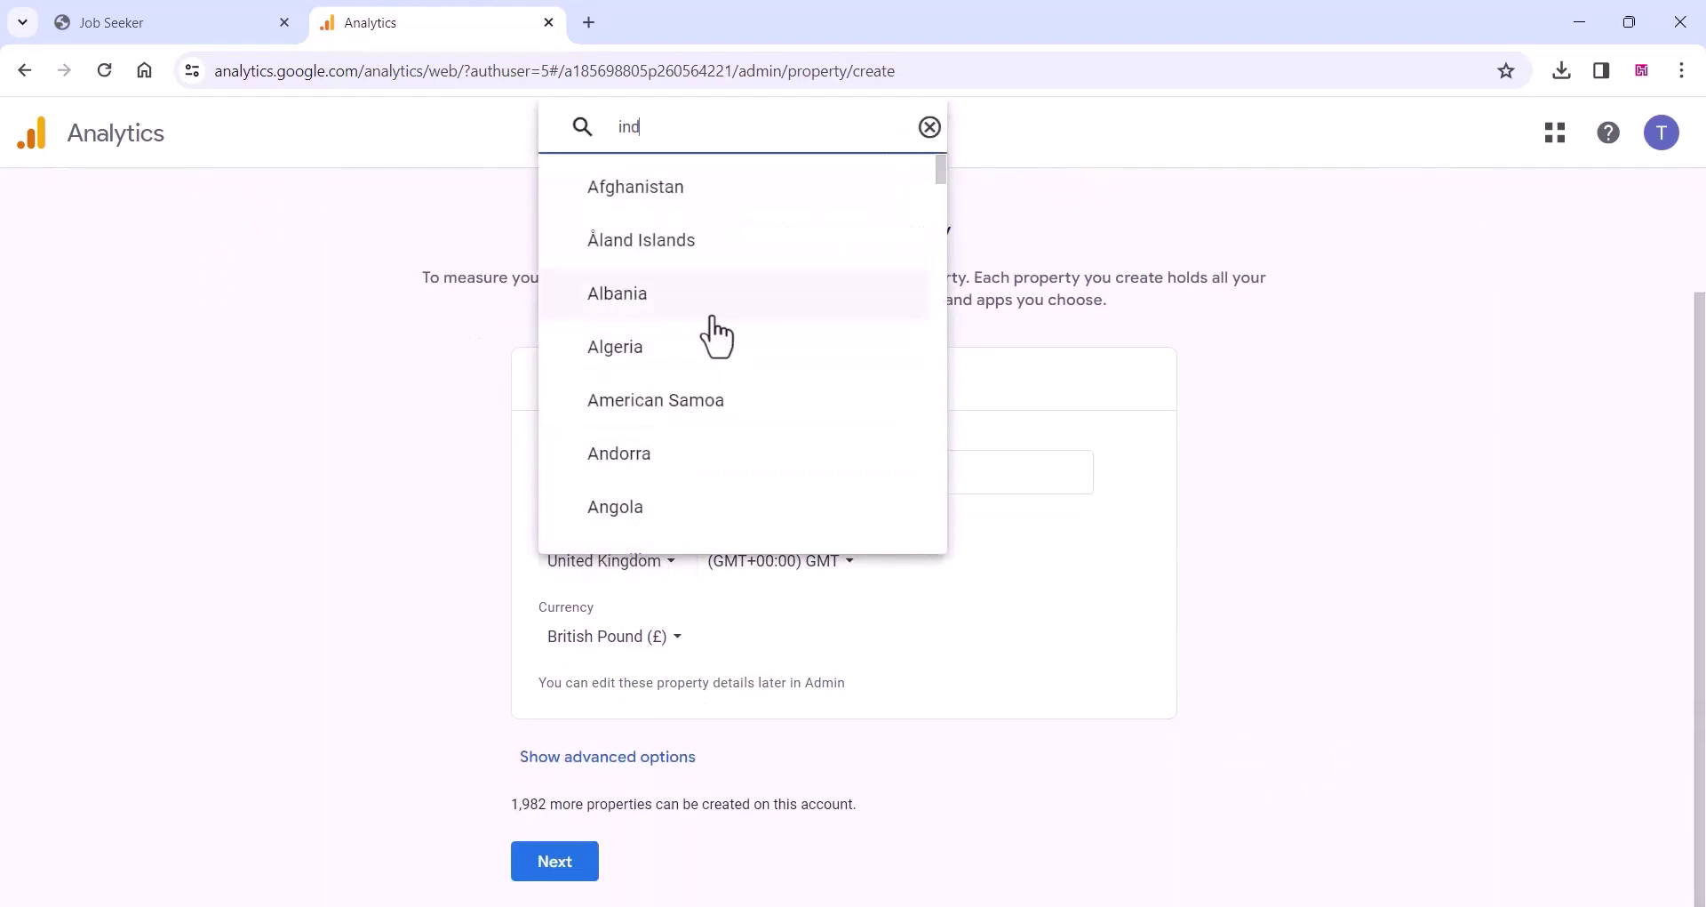
{"action": "type", "text": "ia"}
{"action": "left_click", "coordinate": [613, 508]}
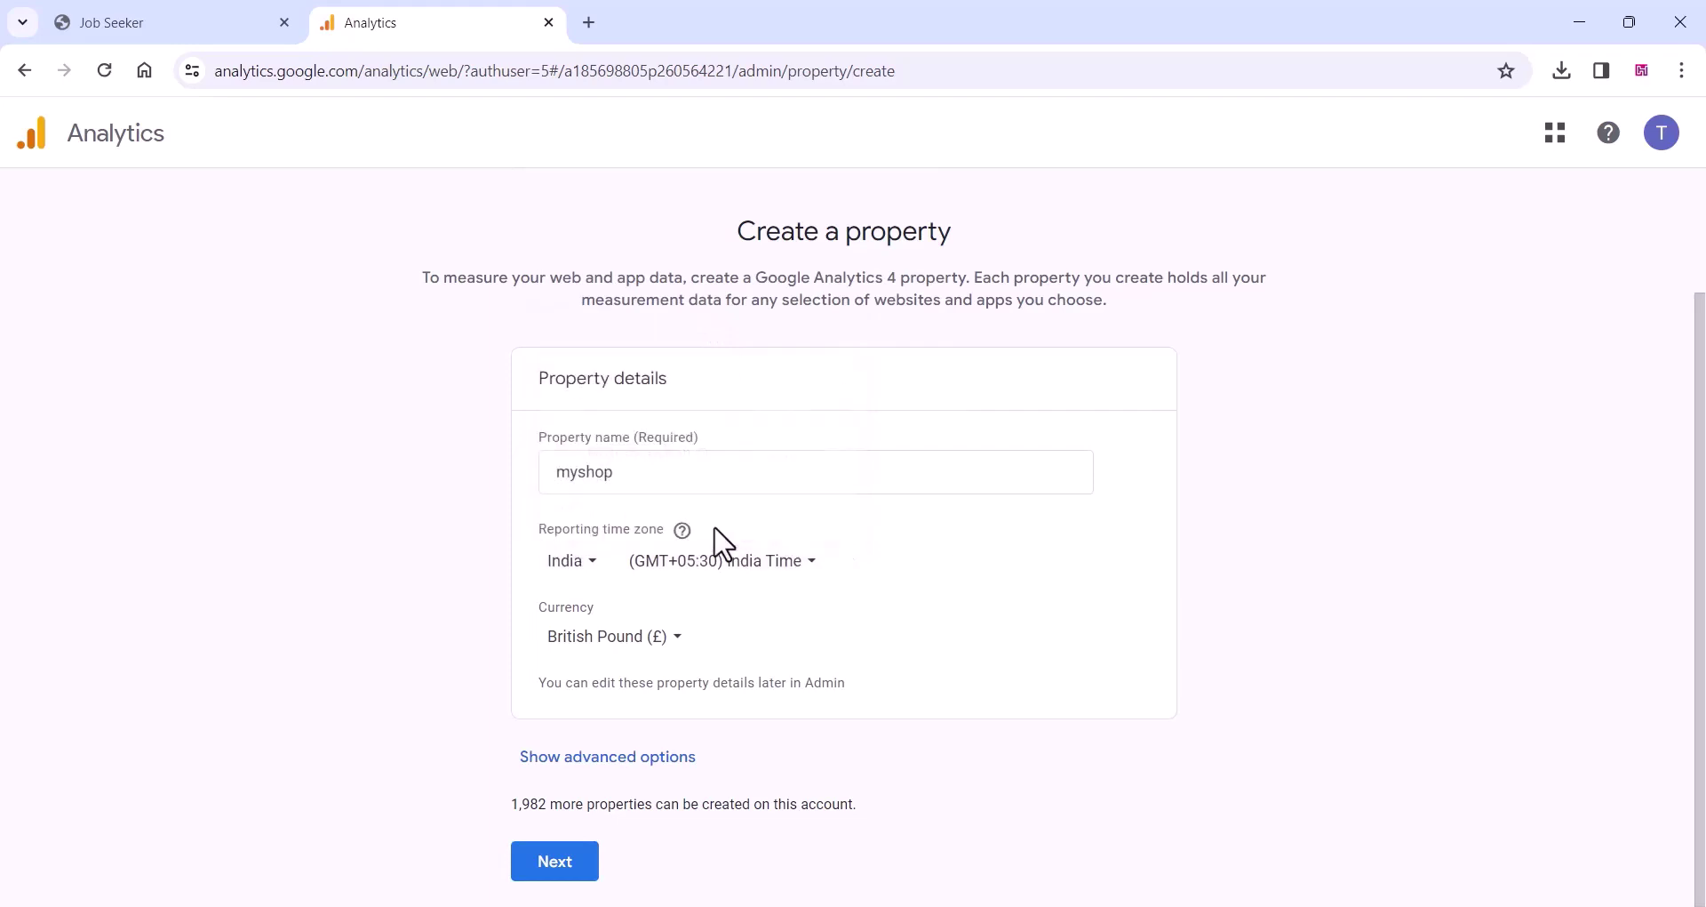
{"action": "left_click", "coordinate": [640, 640]}
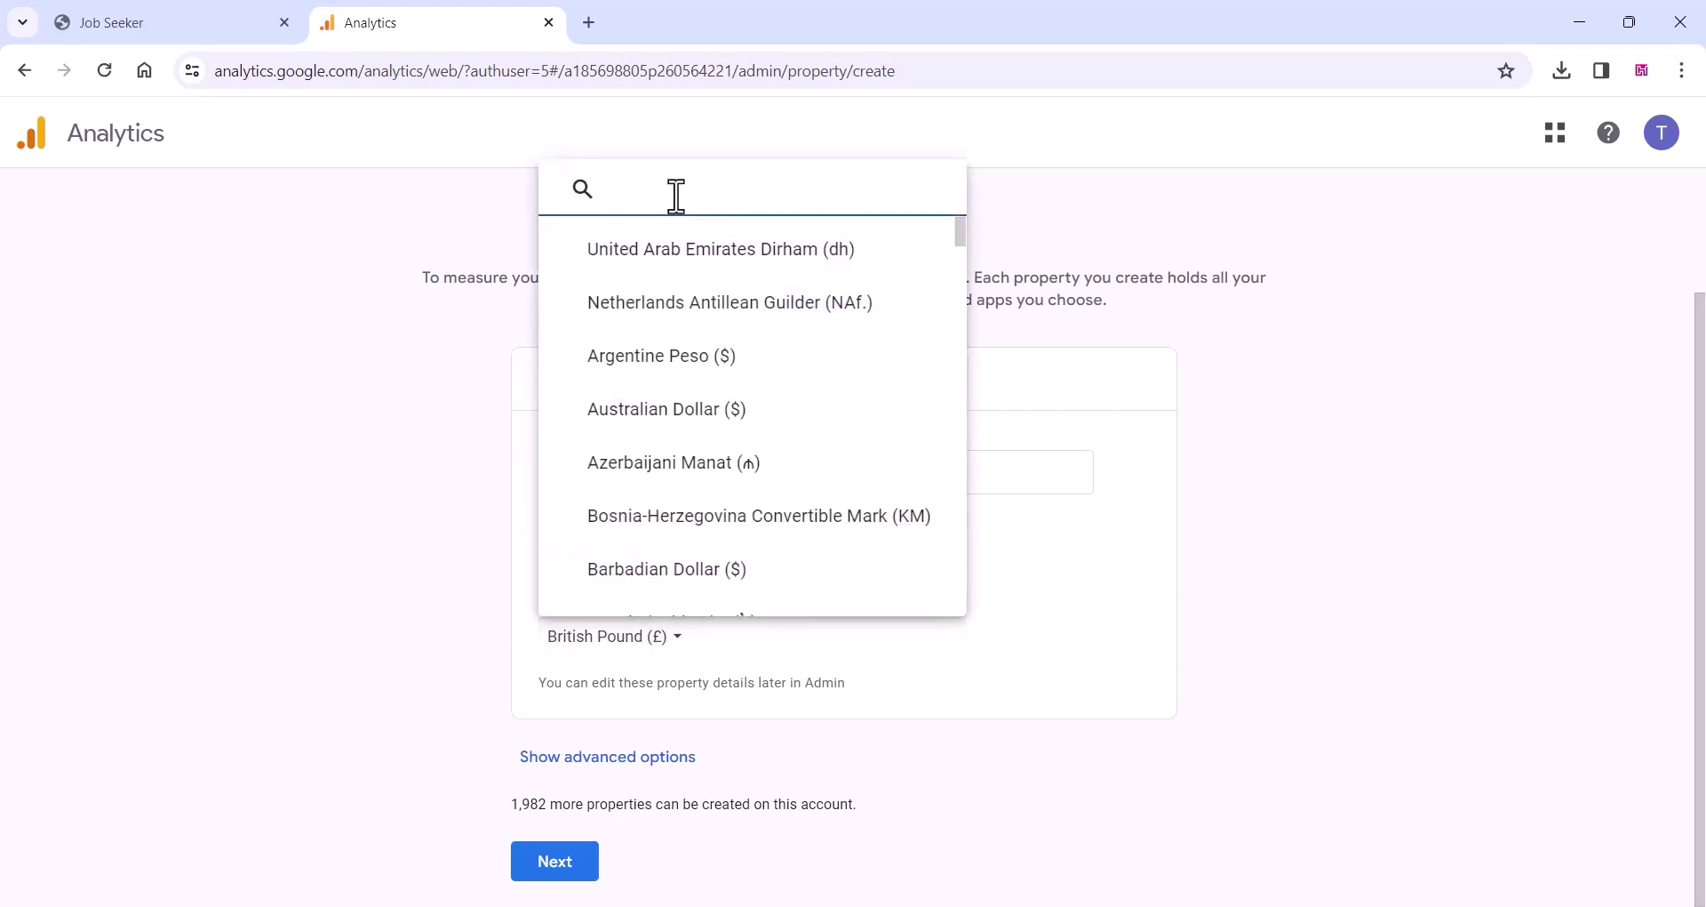
{"action": "type", "text": "indian"}
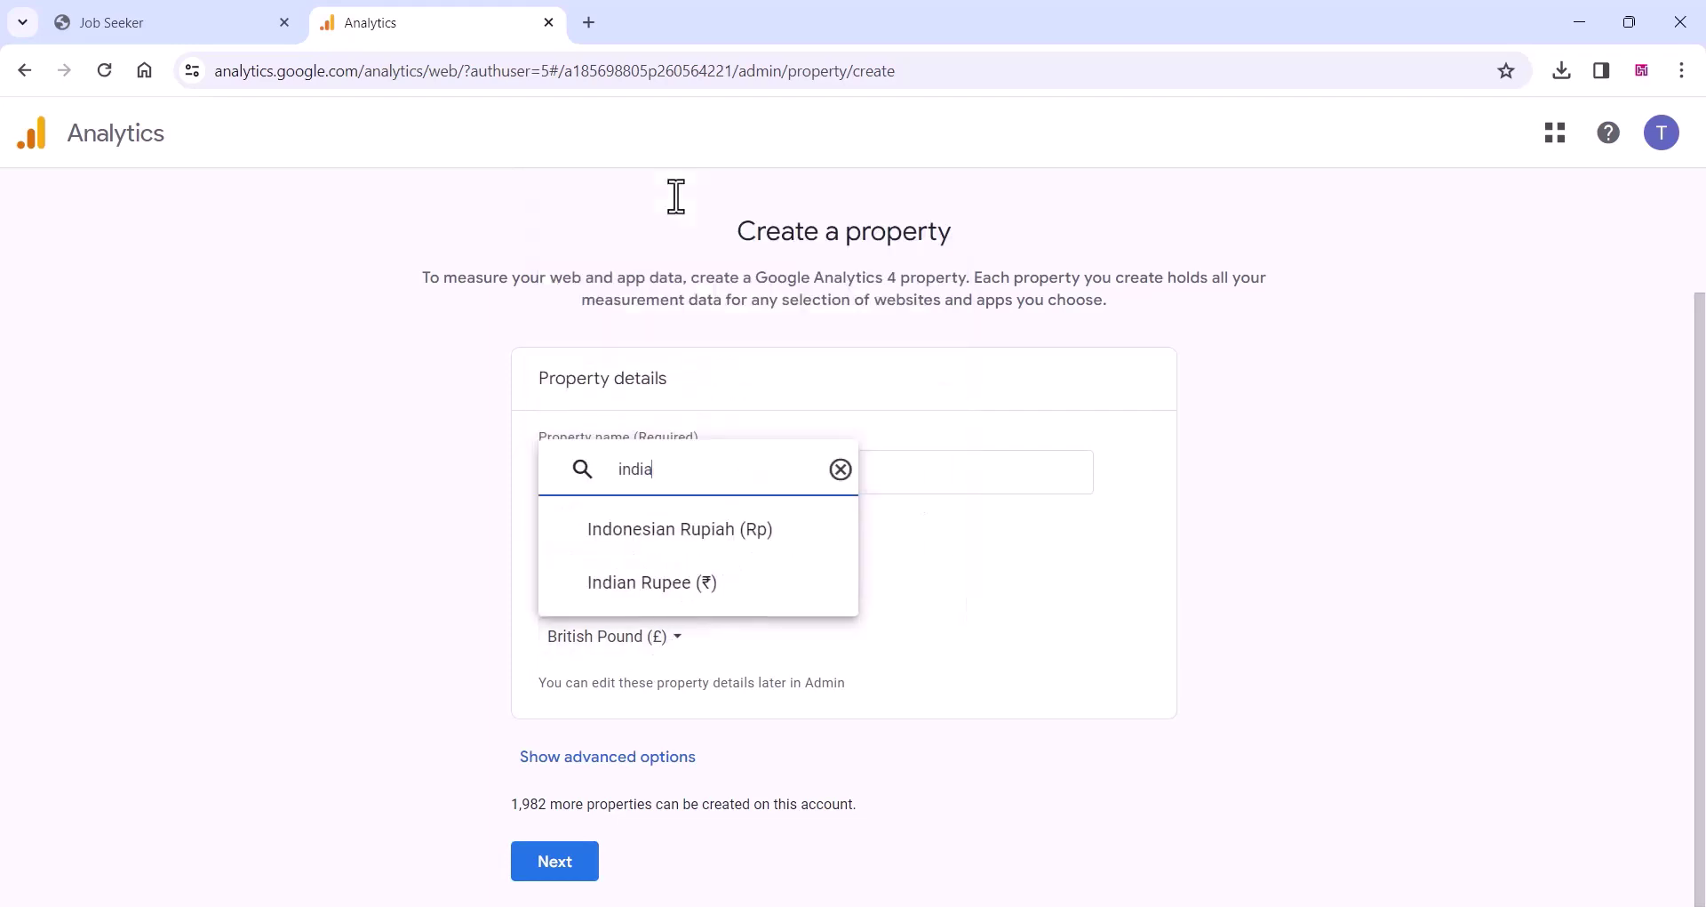
{"action": "left_click", "coordinate": [649, 600]}
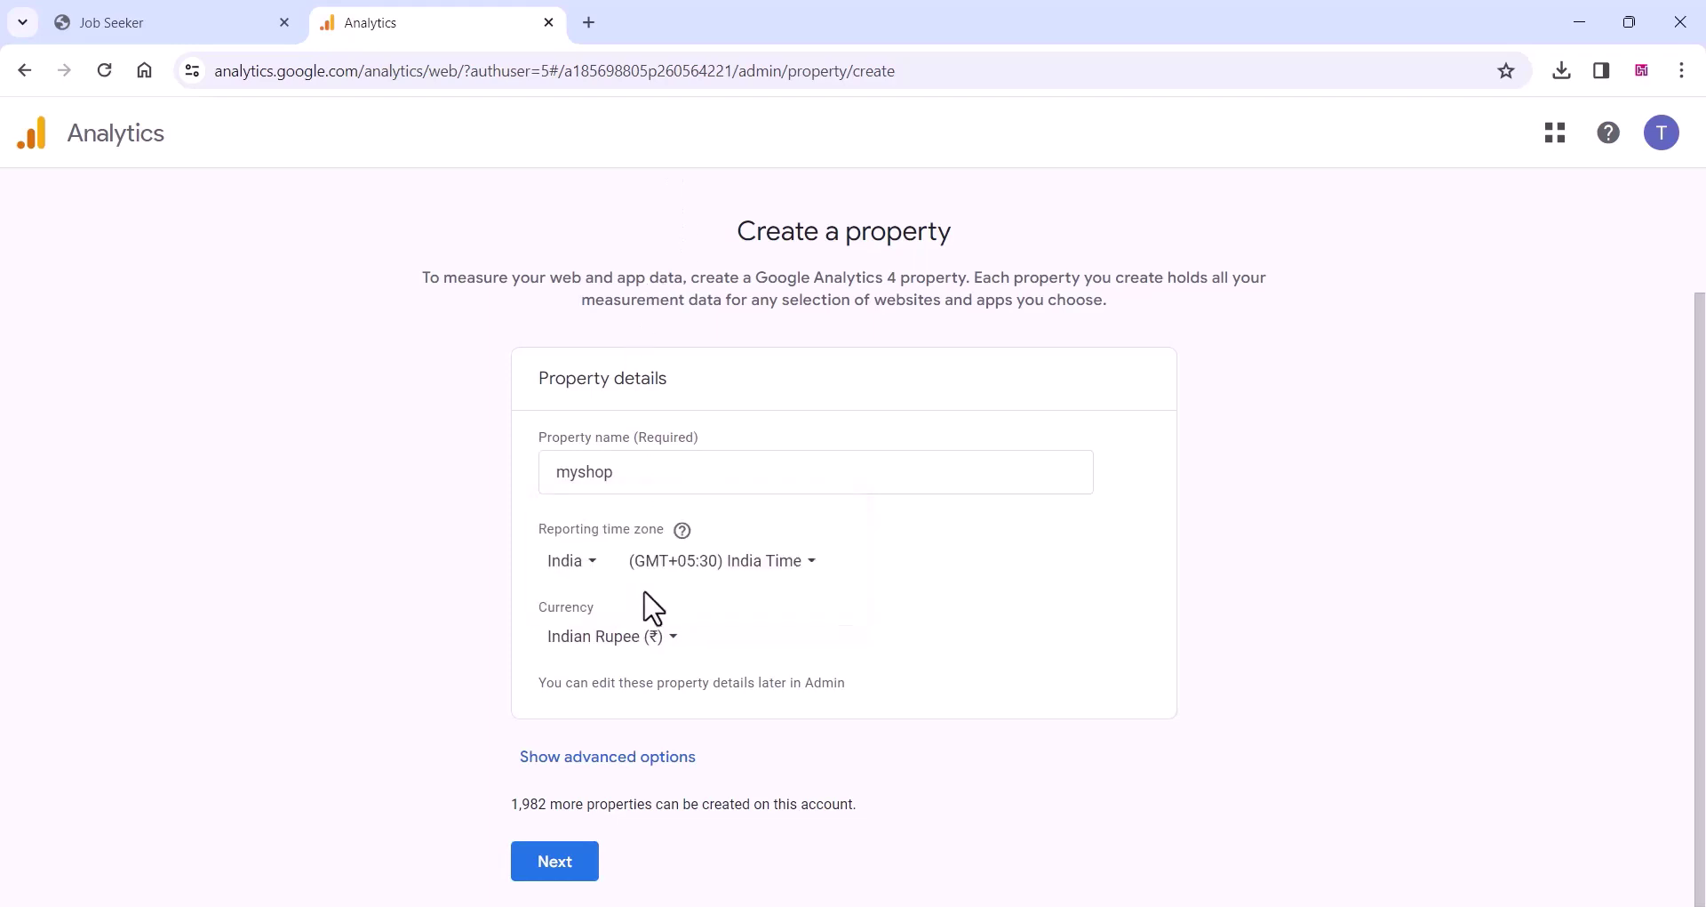
{"action": "left_click", "coordinate": [590, 868]}
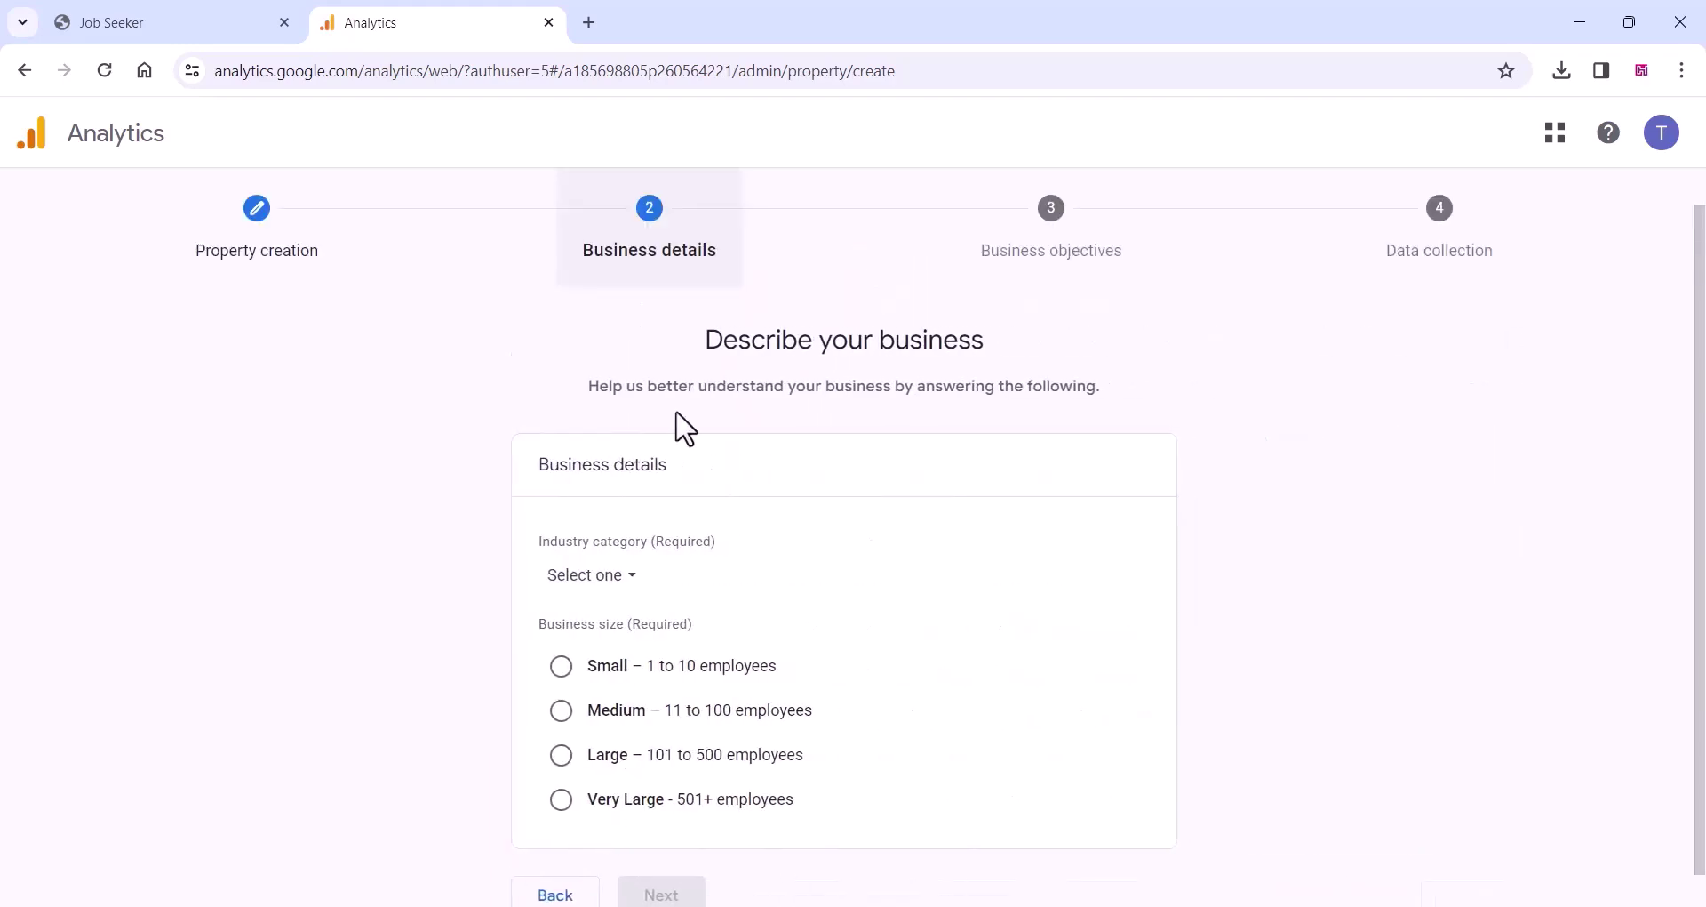
Set business size to Small and industry to Business & industrial, then continue
{"action": "left_click", "coordinate": [556, 642]}
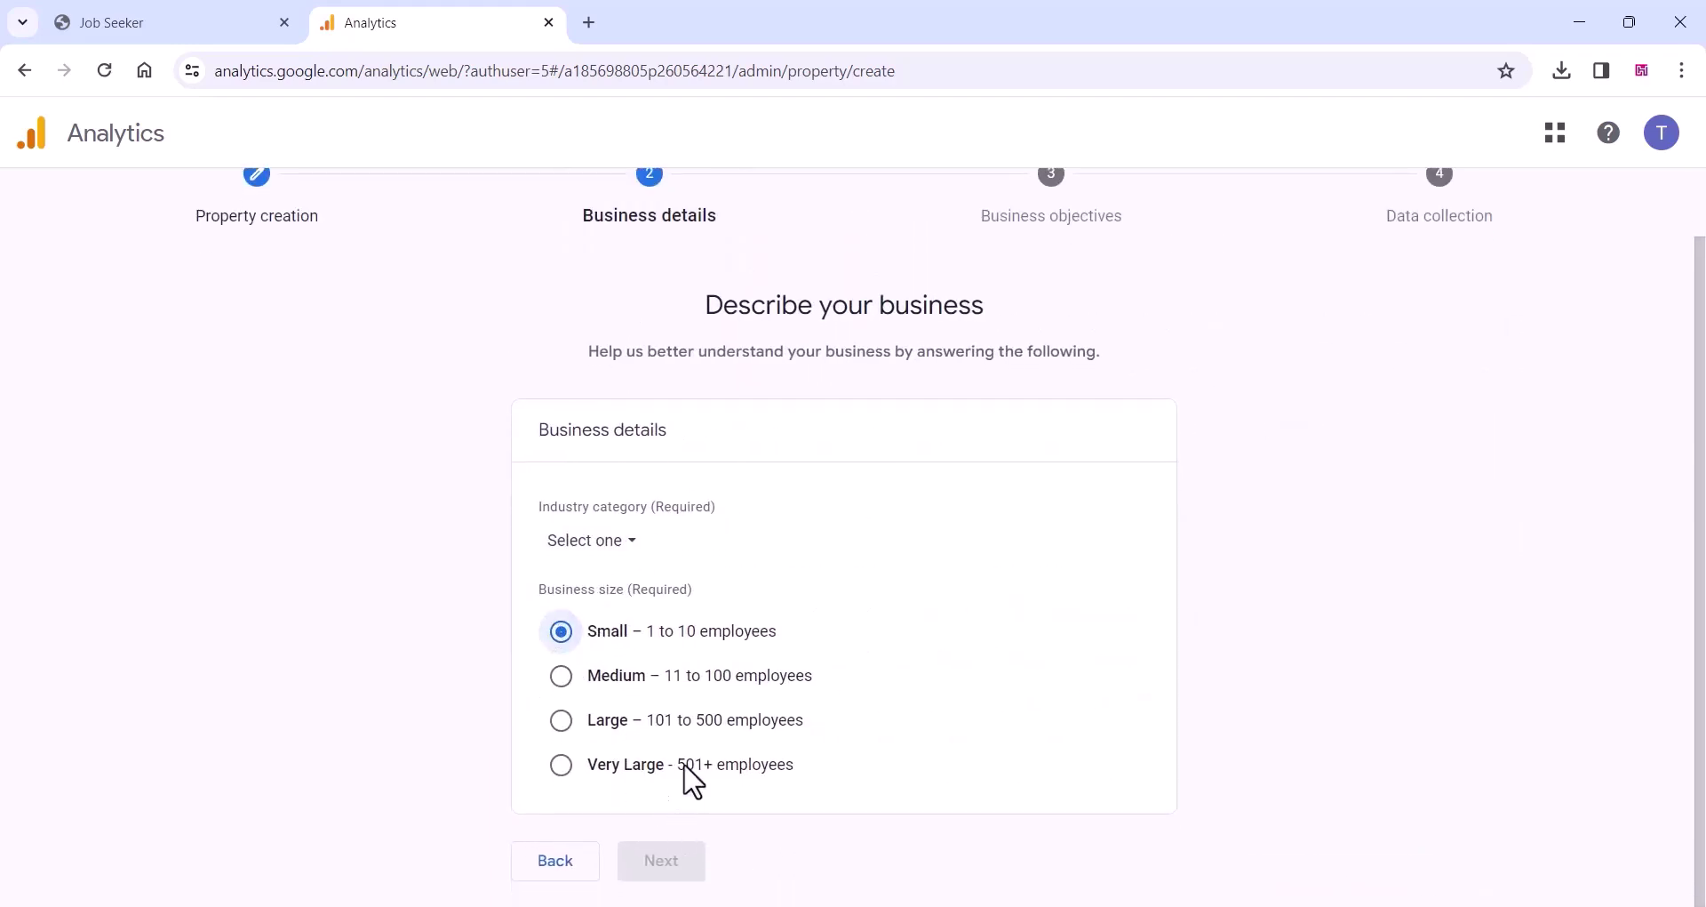
{"action": "left_click", "coordinate": [592, 541]}
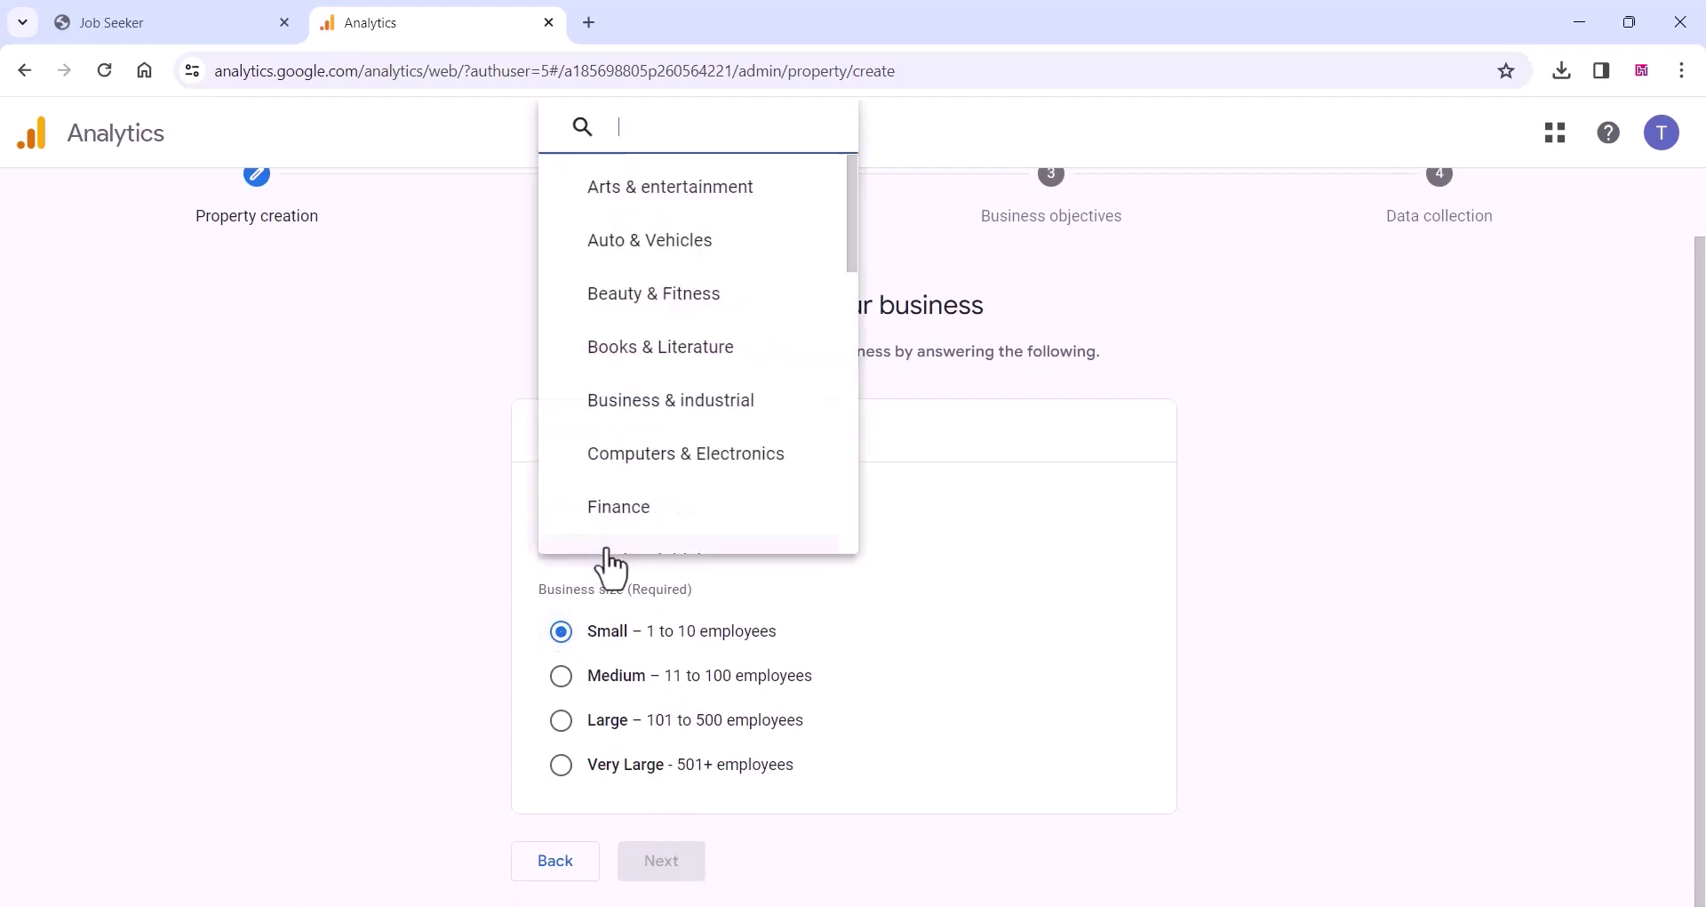
{"action": "left_click", "coordinate": [683, 402]}
{"action": "left_click", "coordinate": [676, 864]}
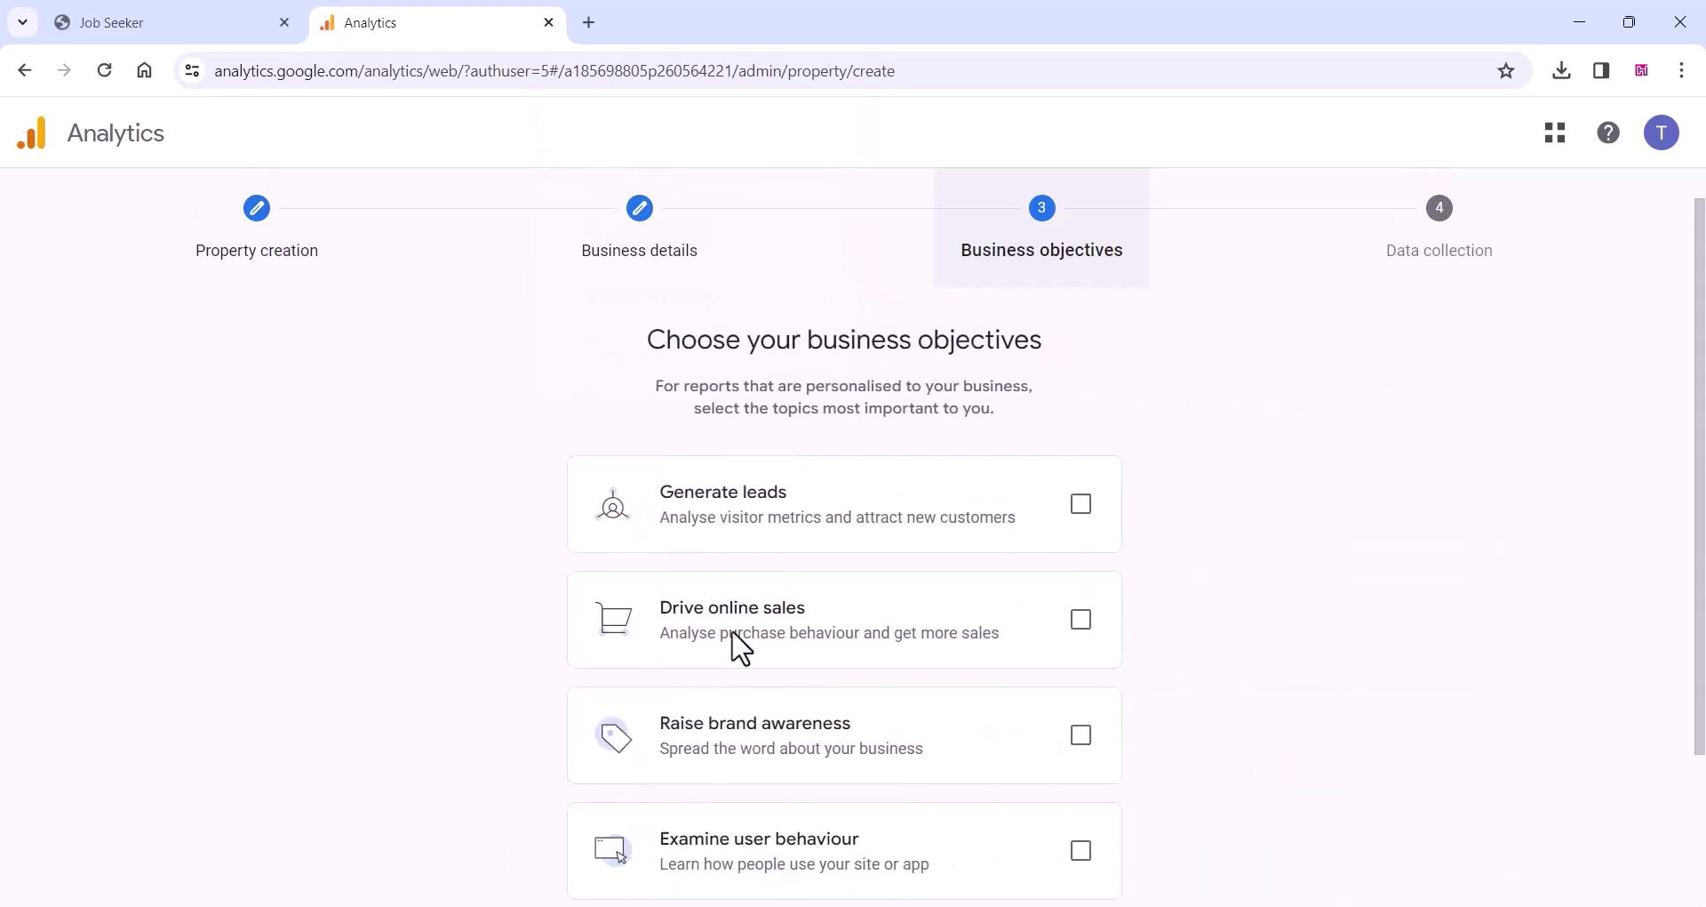
Tick Generate leads, Drive online sales, Raise brand awareness and Examine user behaviour, then create
{"action": "scroll", "coordinate": [889, 432], "scroll_direction": "down", "scroll_amount": 2}
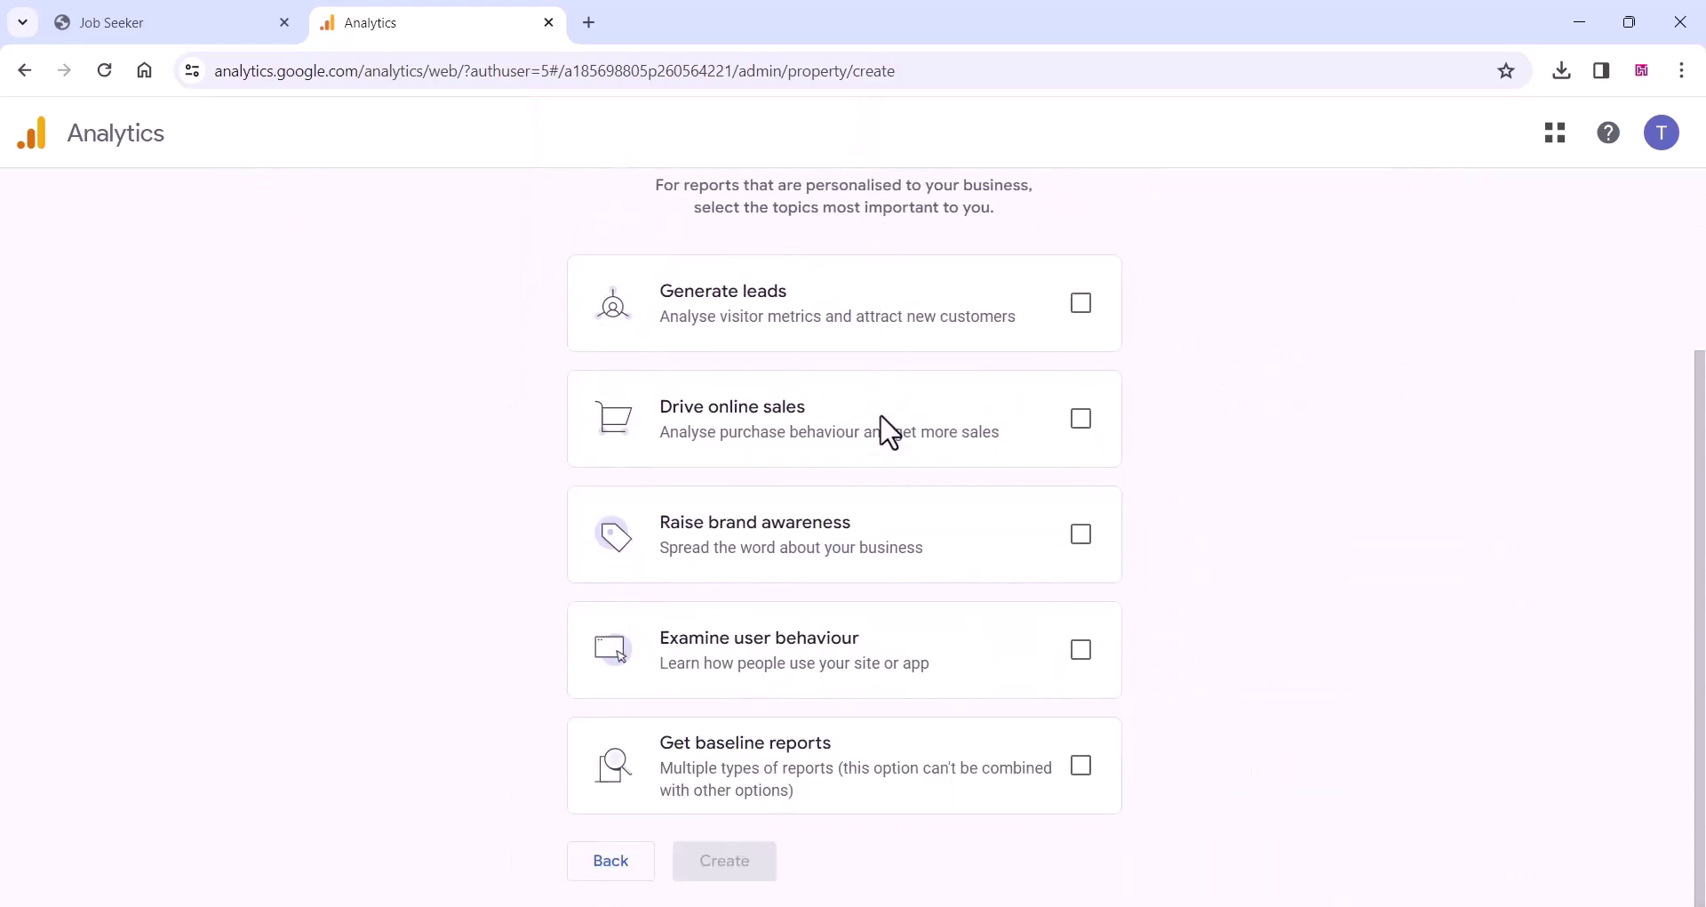
{"action": "left_click", "coordinate": [1080, 305]}
{"action": "left_click", "coordinate": [1080, 416]}
{"action": "left_click", "coordinate": [1082, 535]}
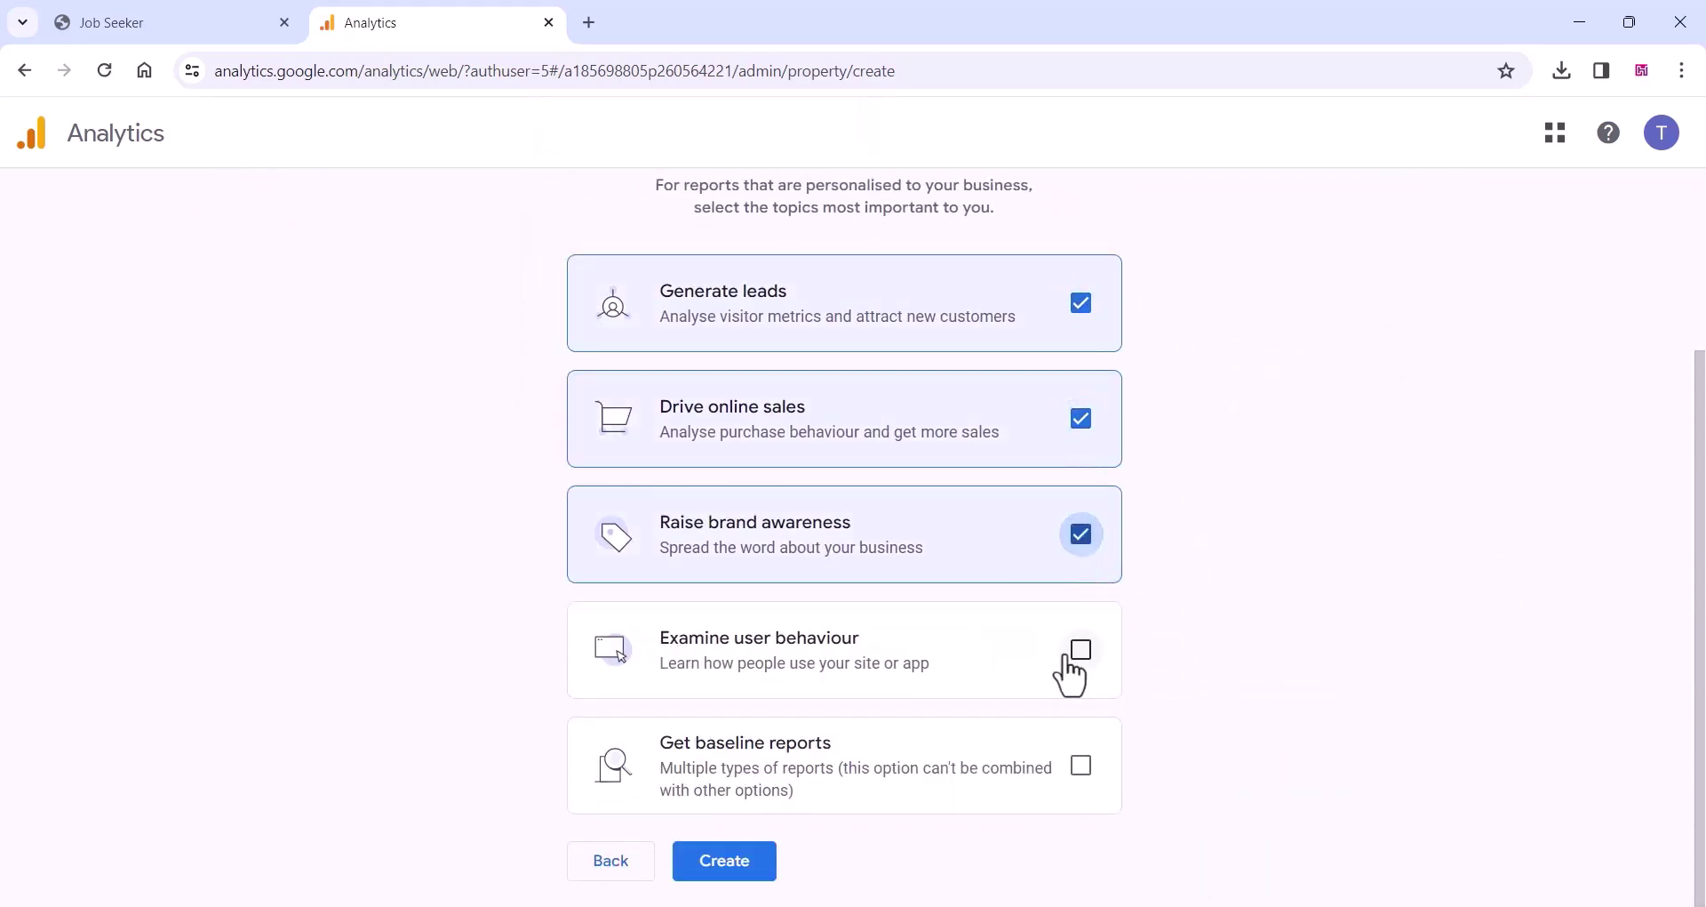
{"action": "left_click", "coordinate": [1081, 649]}
{"action": "left_click", "coordinate": [769, 861]}
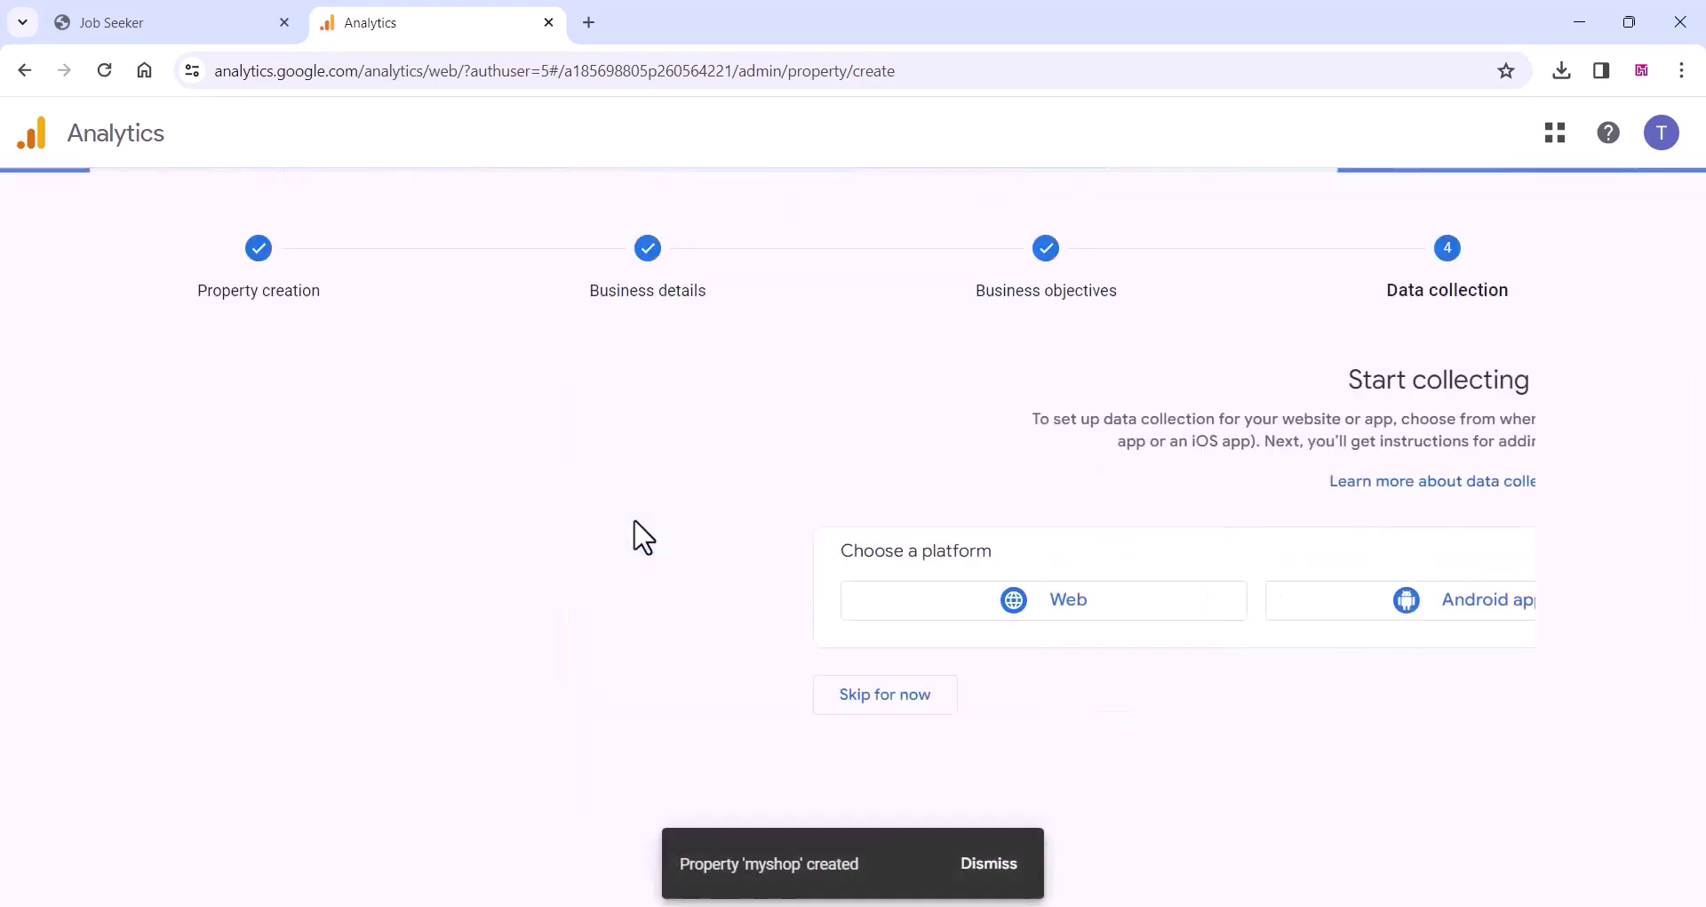
Choose a Web stream and paste the shop site's address copied from its tab into Website URL
{"action": "left_click", "coordinate": [457, 611]}
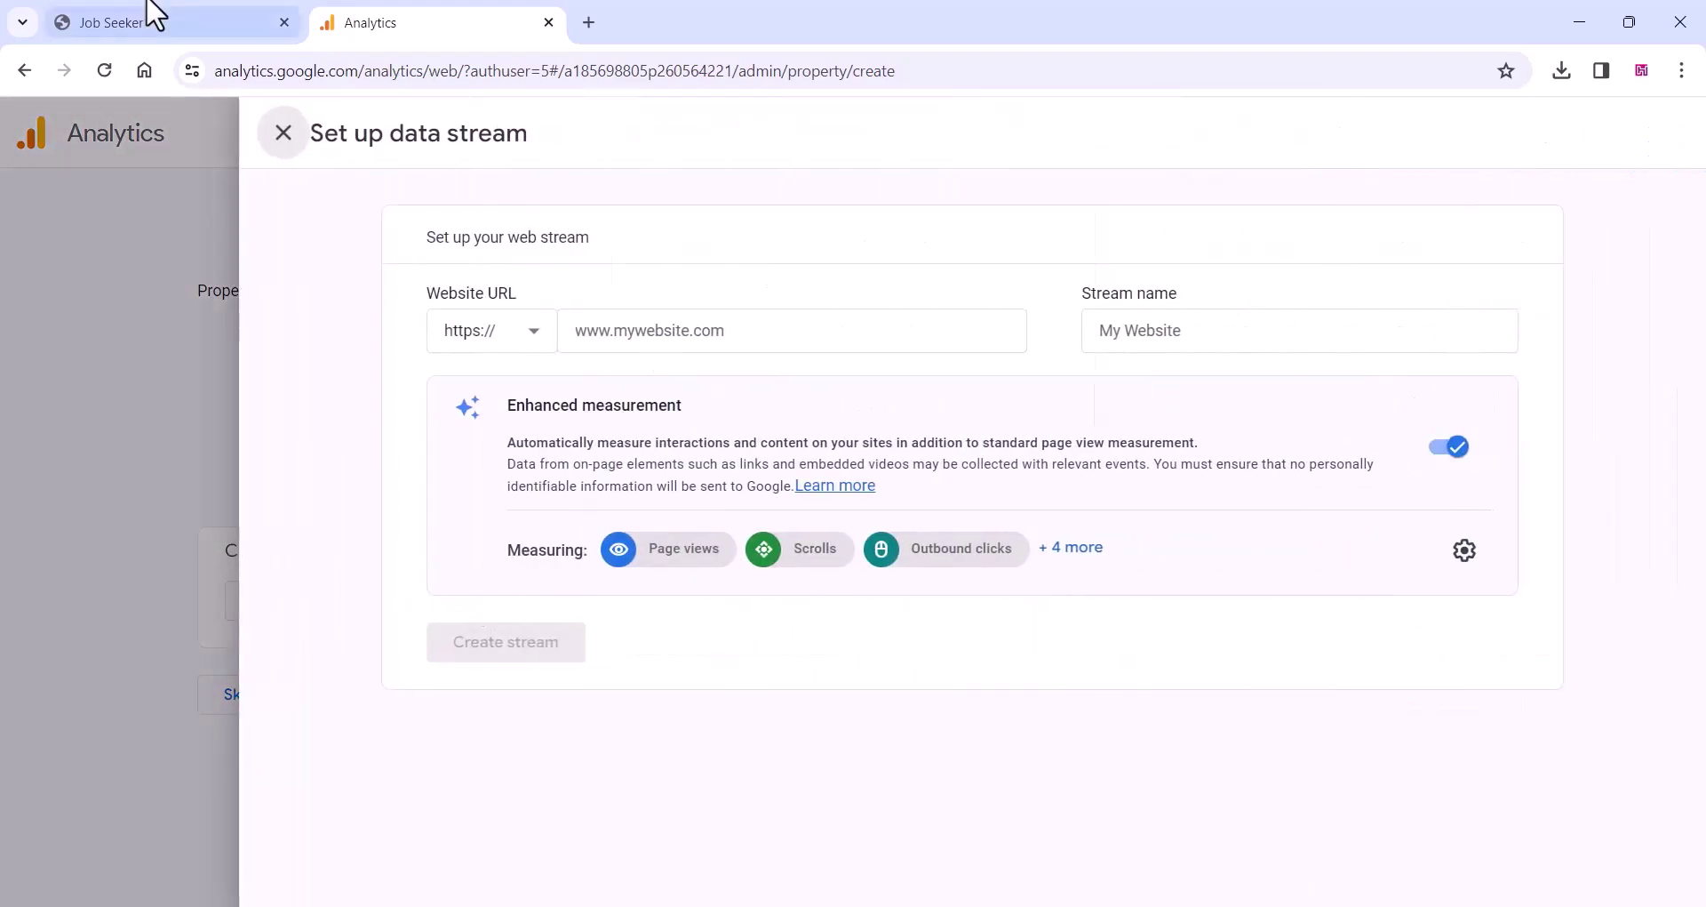
{"action": "left_click", "coordinate": [222, 32]}
{"action": "right_click", "coordinate": [284, 70]}
{"action": "left_click", "coordinate": [362, 274]}
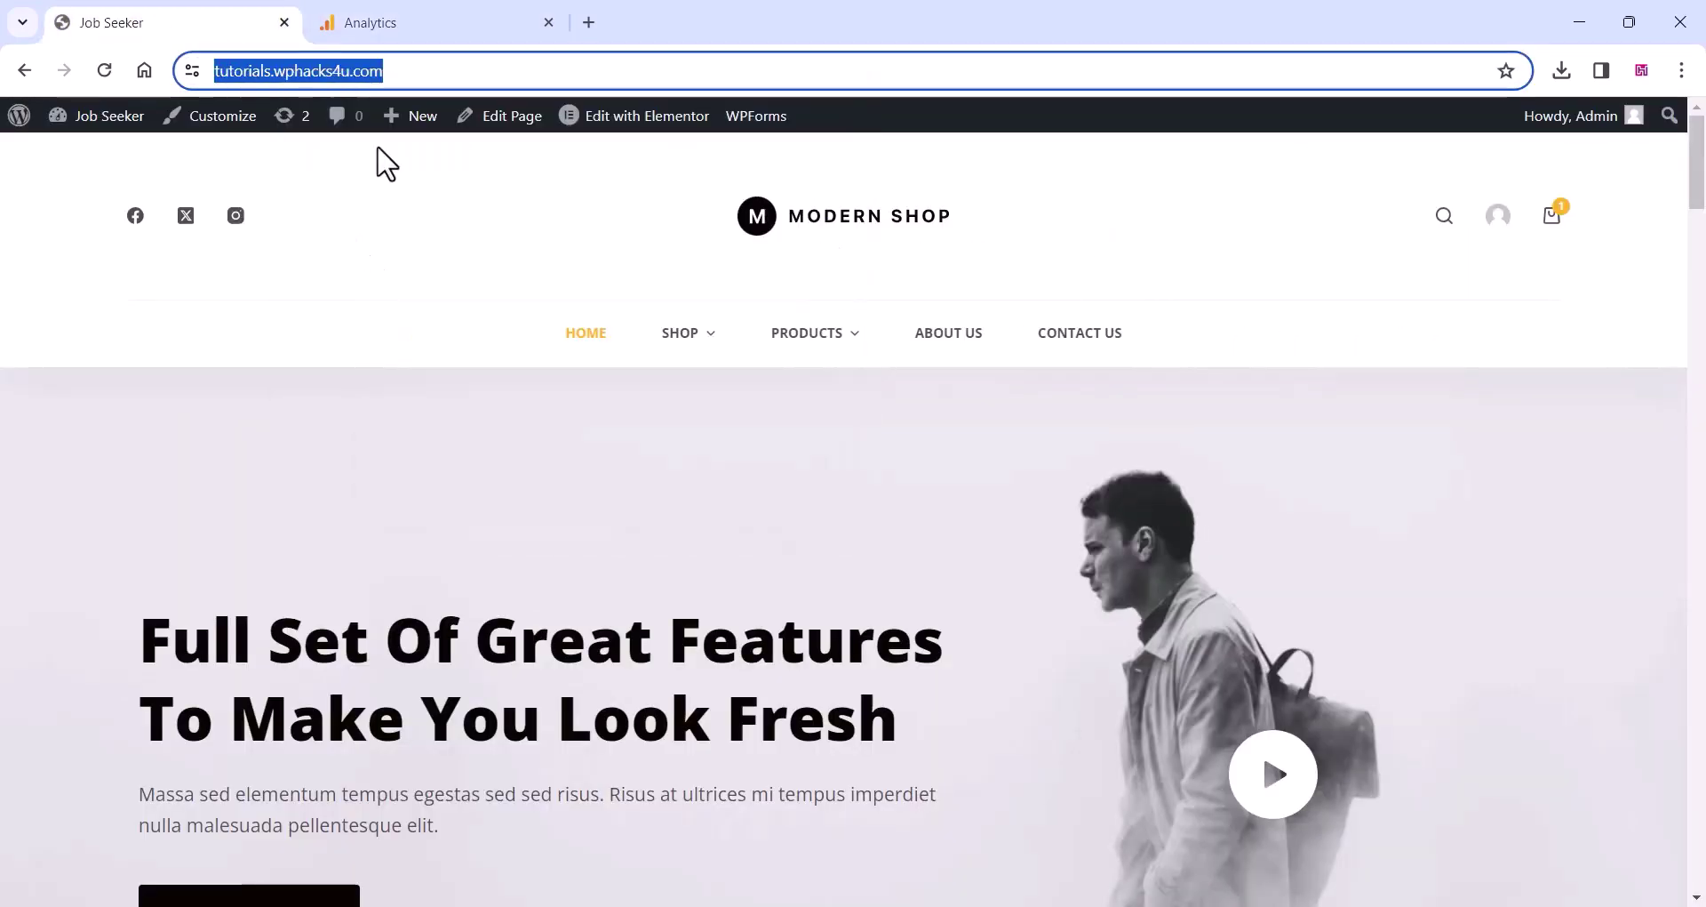
{"action": "left_click", "coordinate": [427, 23]}
{"action": "left_click", "coordinate": [622, 330]}
{"action": "right_click", "coordinate": [622, 324]}
{"action": "left_click", "coordinate": [678, 573]}
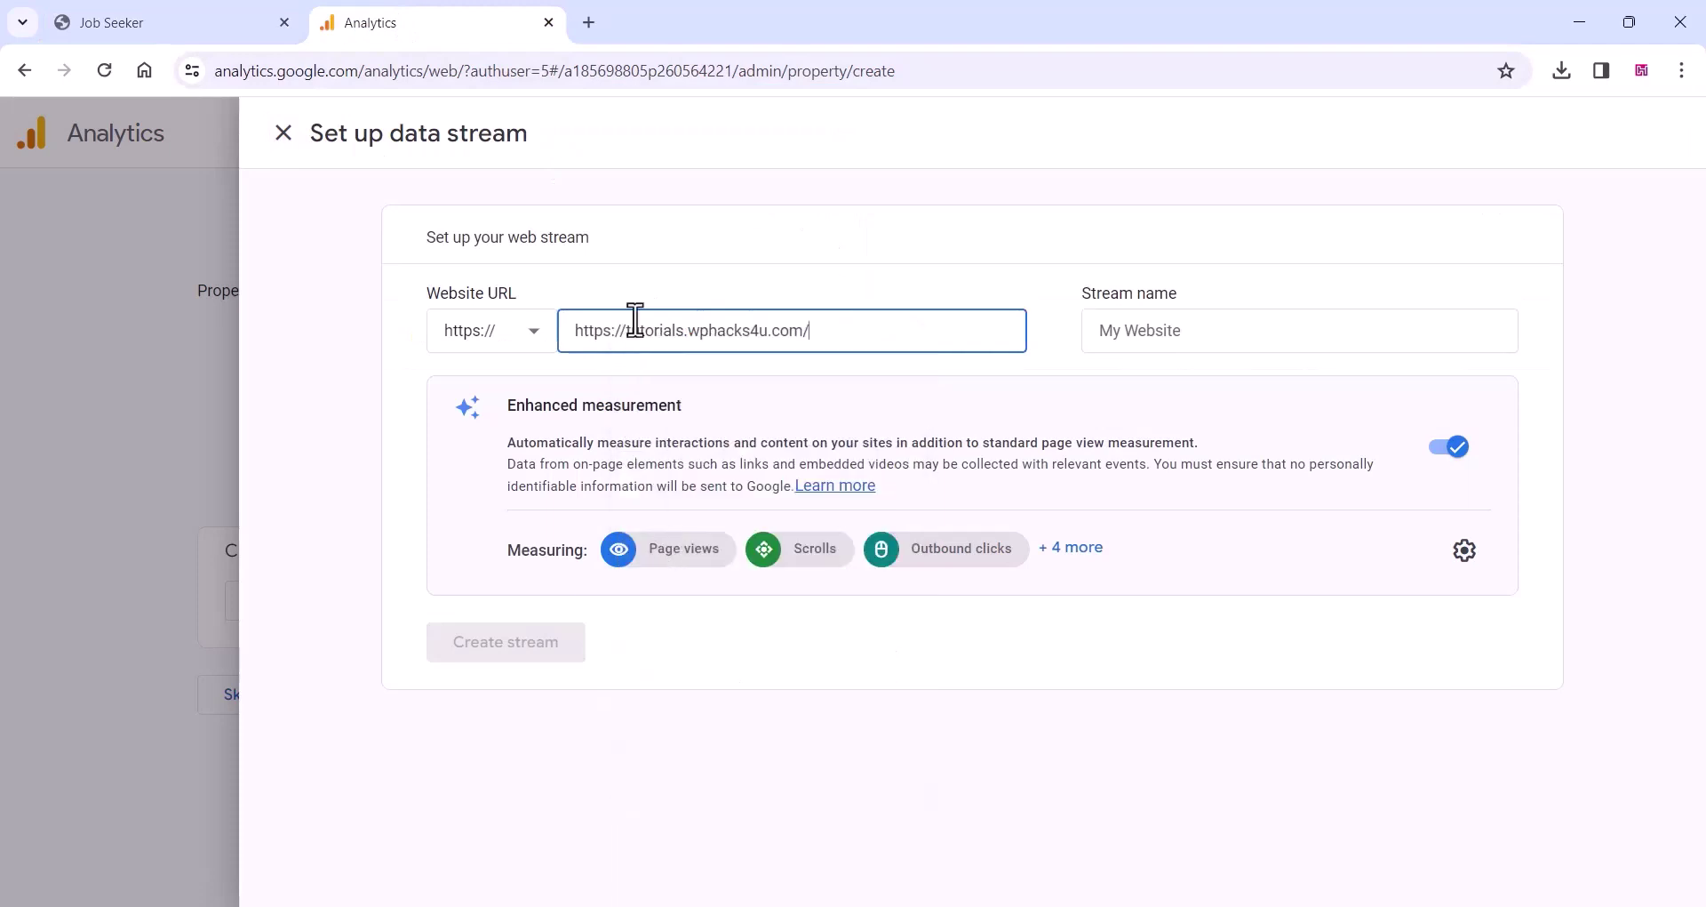
Remove the duplicated https:/ prefix, name the stream 'myshop' and create it
{"action": "left_click_drag", "start_coordinate": [625, 335], "coordinate": [558, 356]}
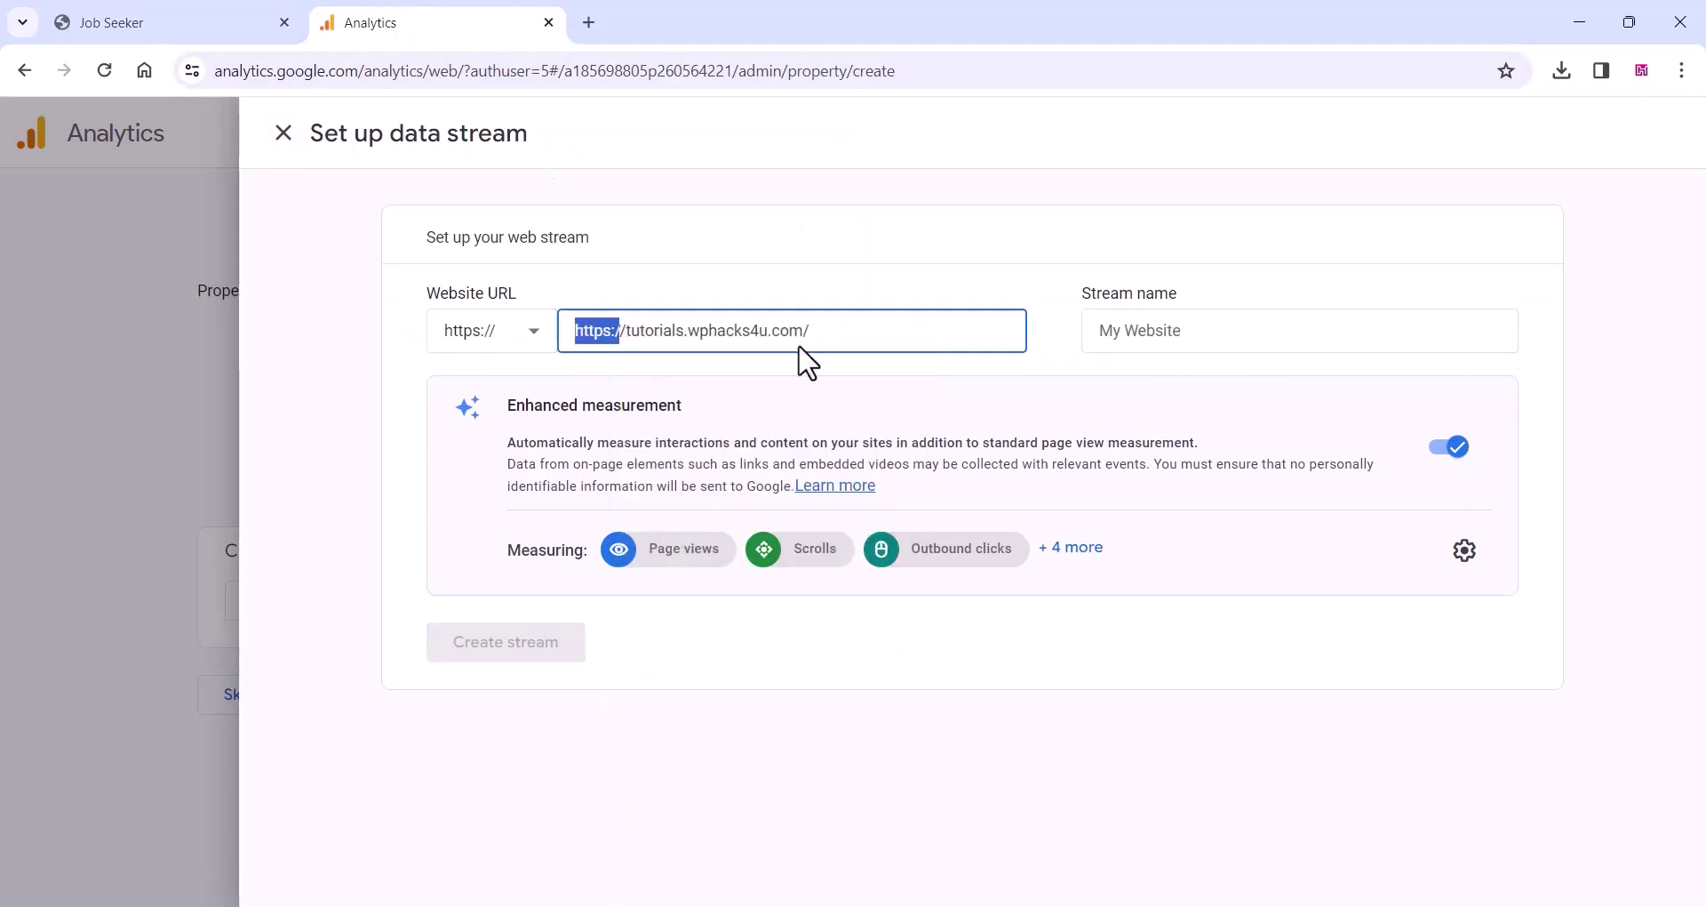
{"action": "key", "text": "BackSpace"}
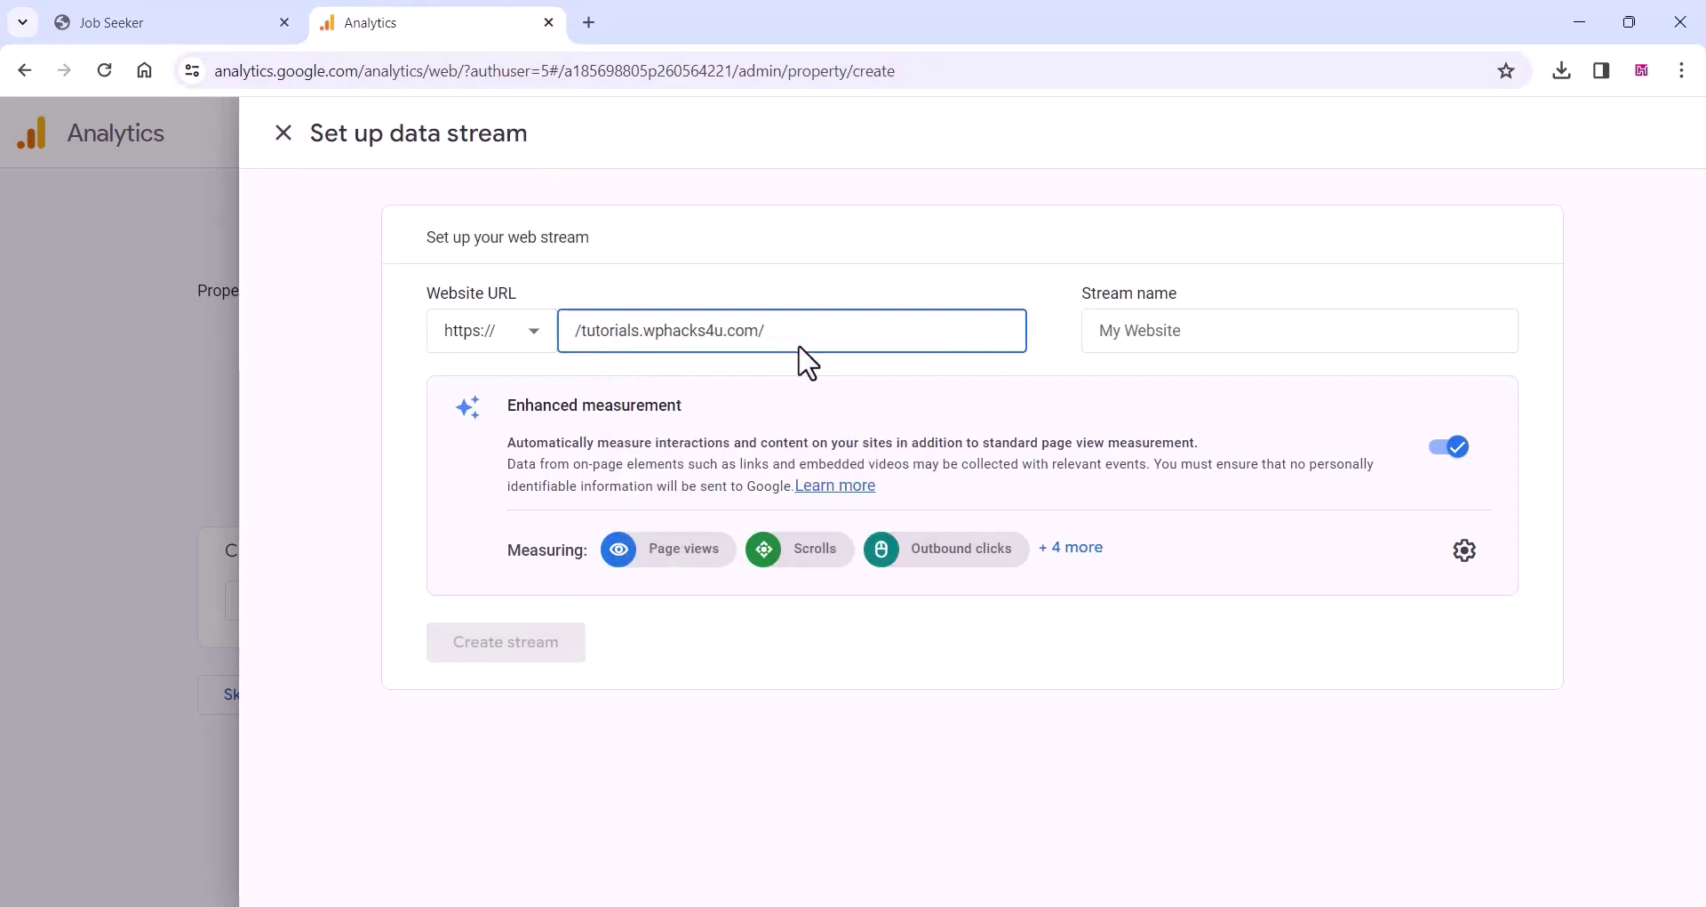
{"action": "key", "text": "BackSpace"}
{"action": "left_click", "coordinate": [770, 331]}
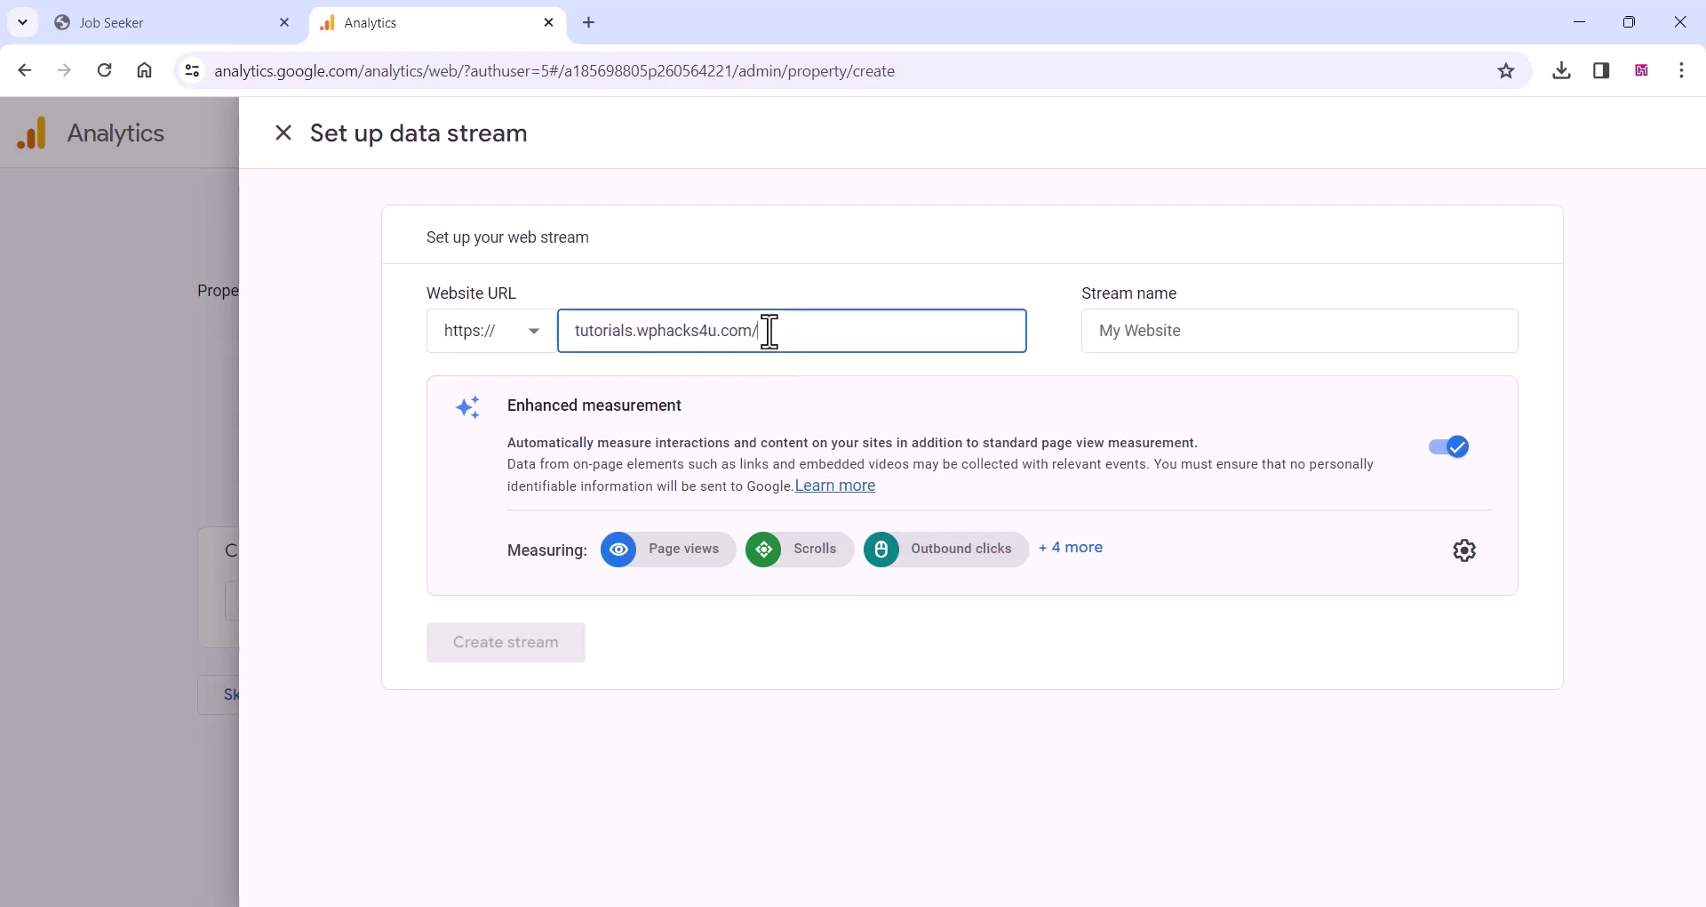
{"action": "left_click", "coordinate": [1164, 339]}
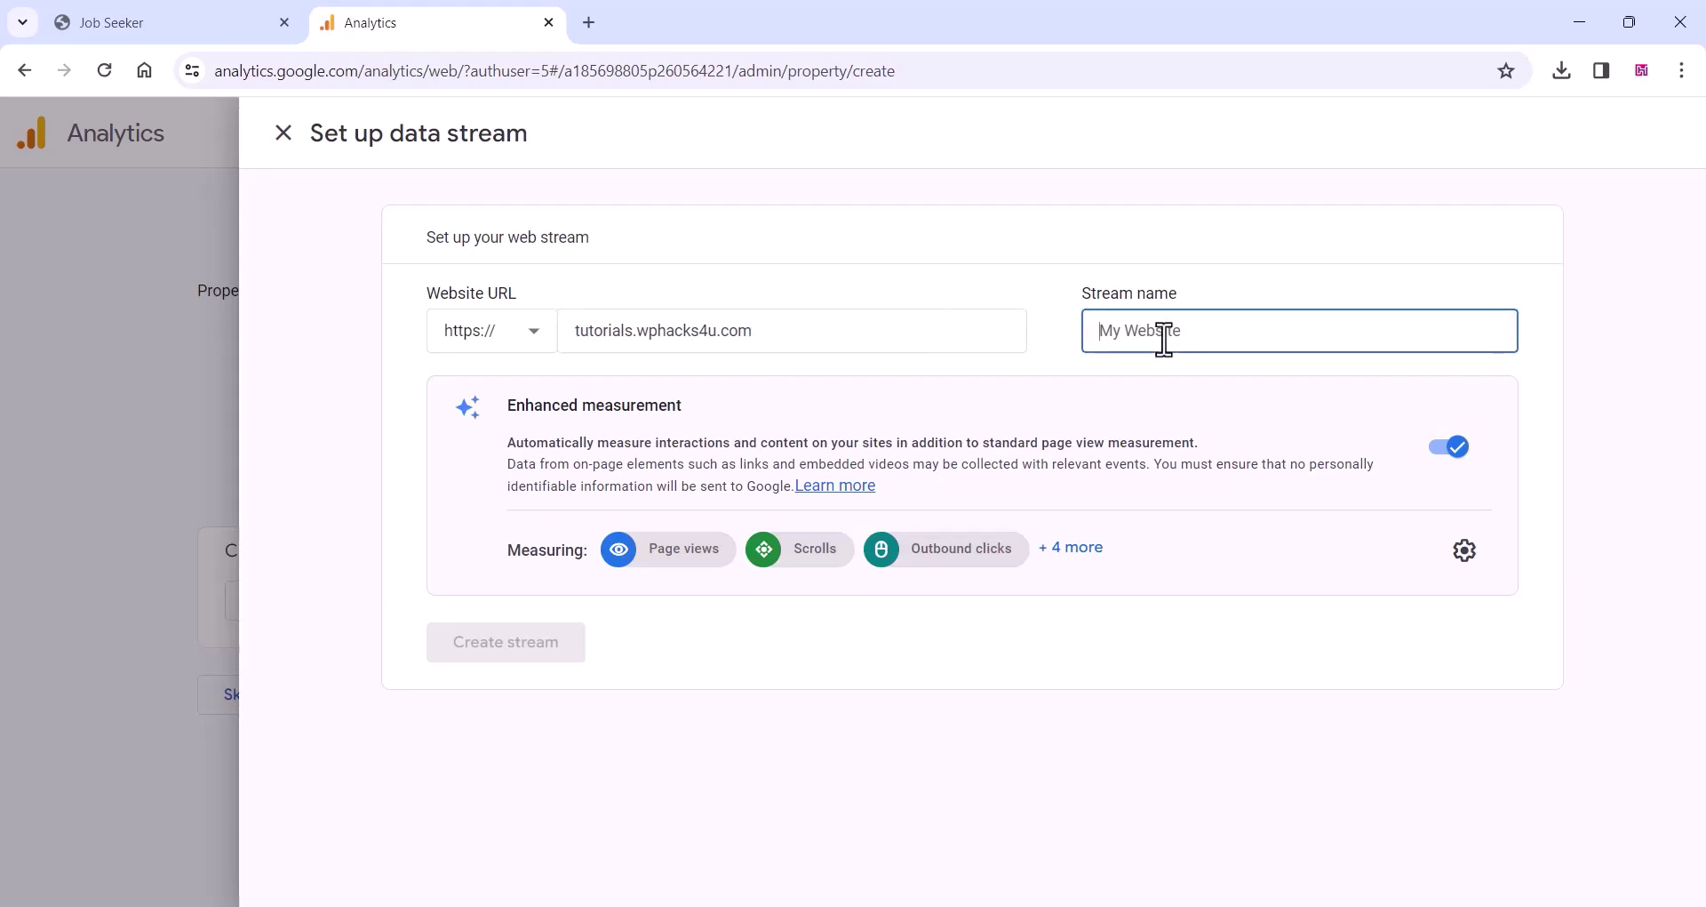
{"action": "type", "text": "myshop"}
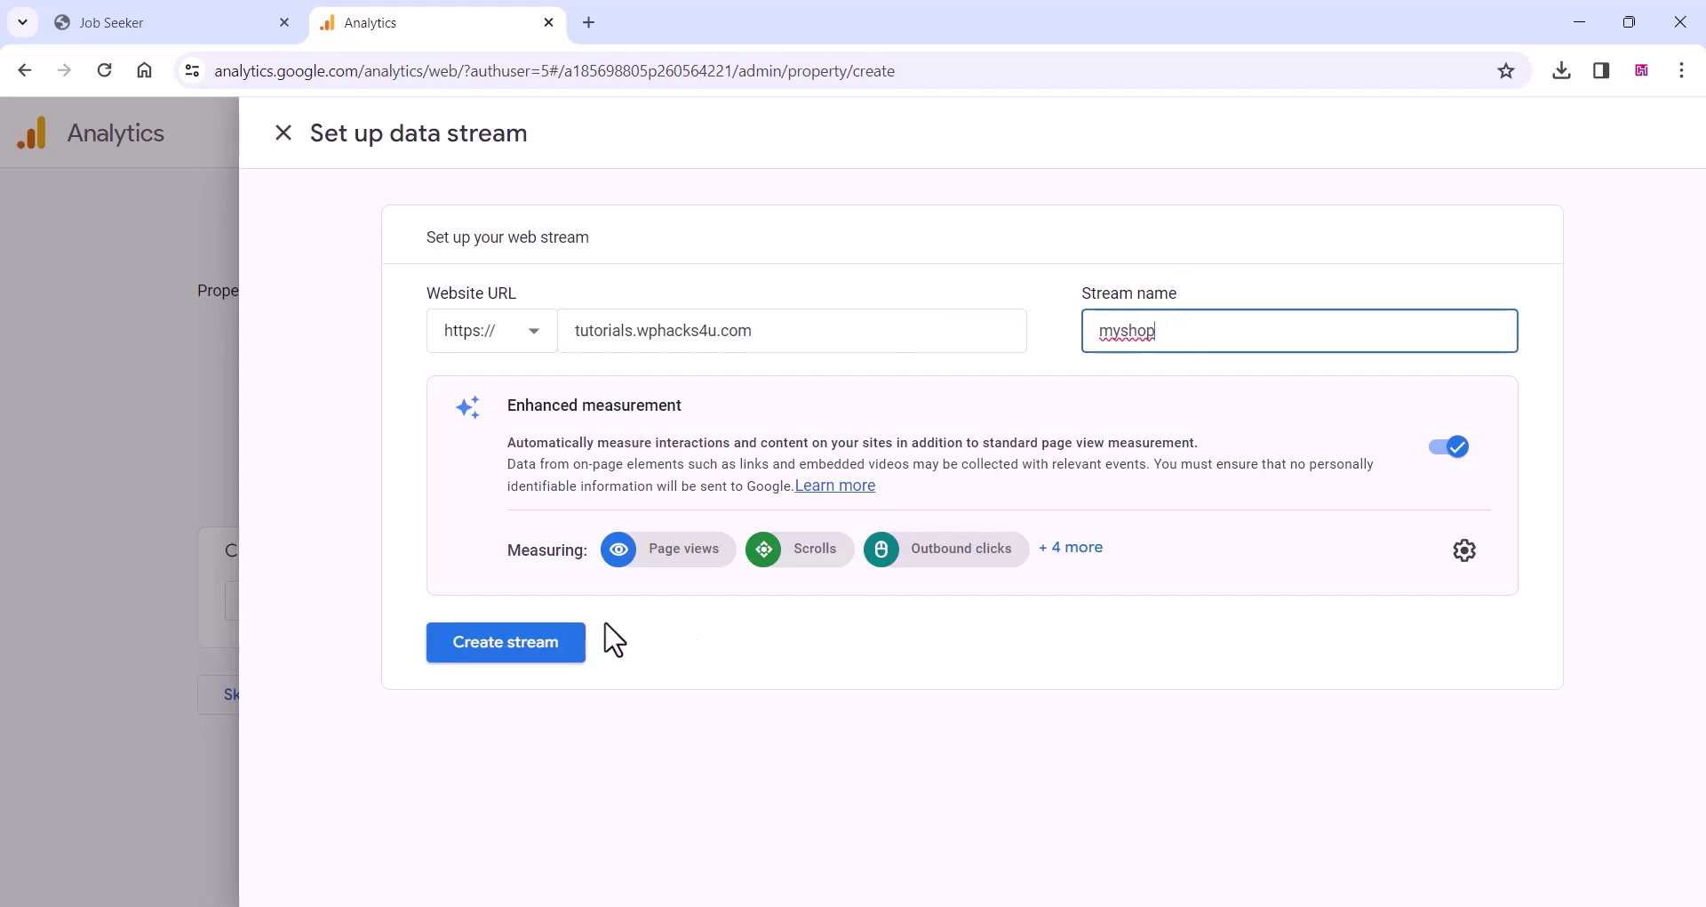
{"action": "left_click", "coordinate": [542, 653]}
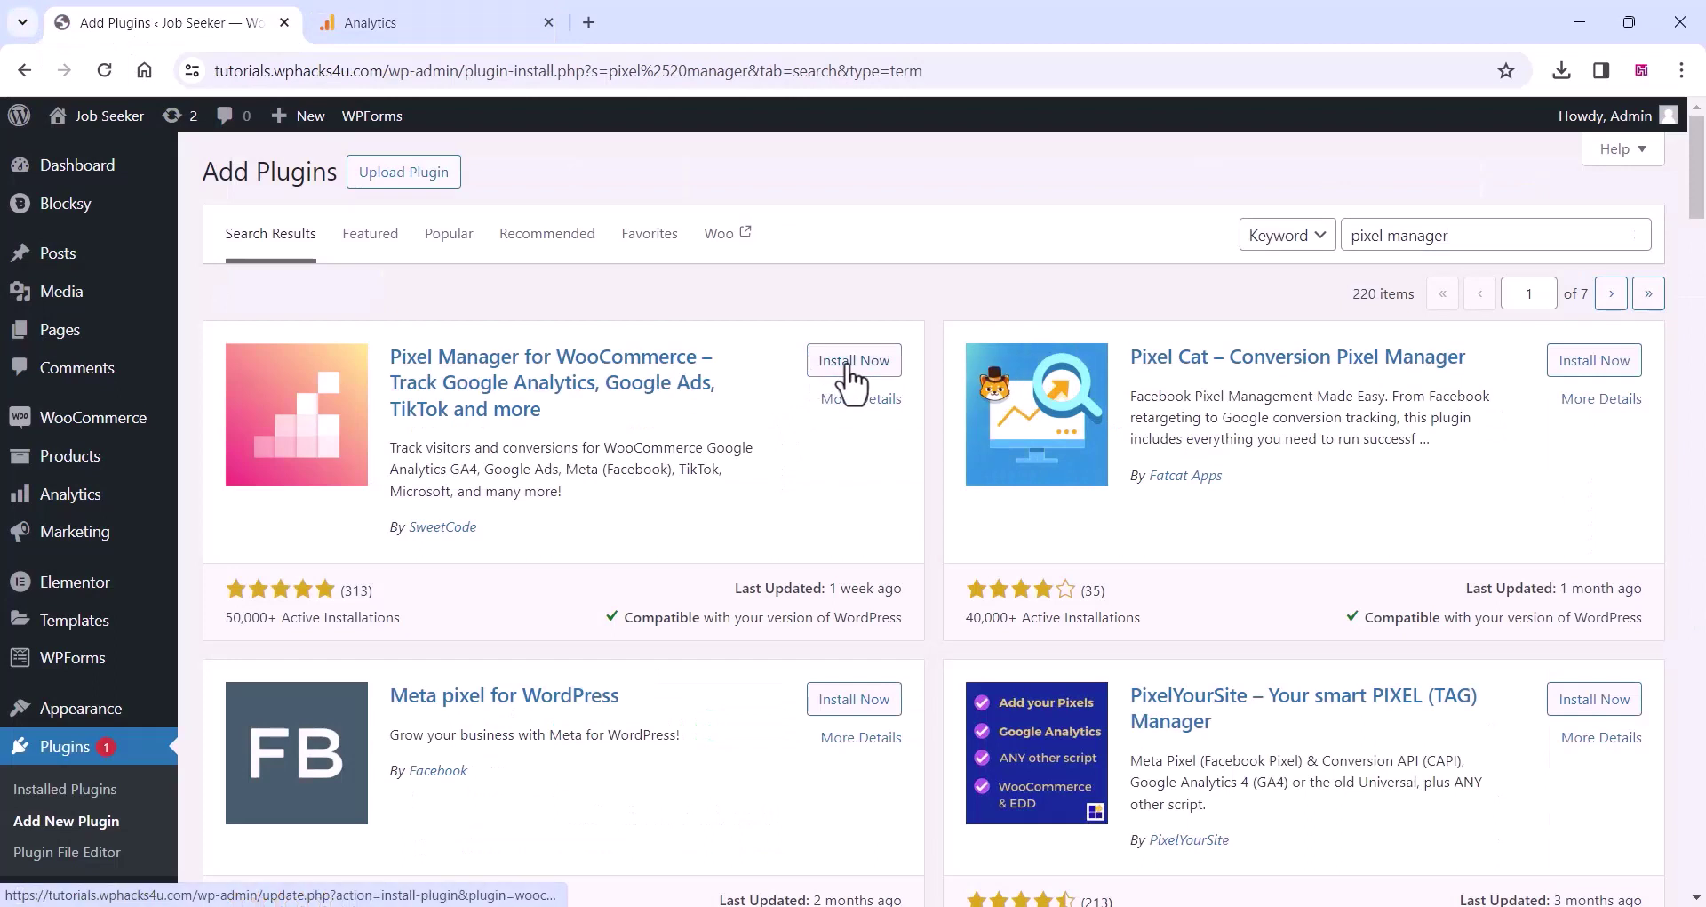
Install the Pixel Manager for WooCommerce plugin in WordPress
{"action": "left_click", "coordinate": [846, 372]}
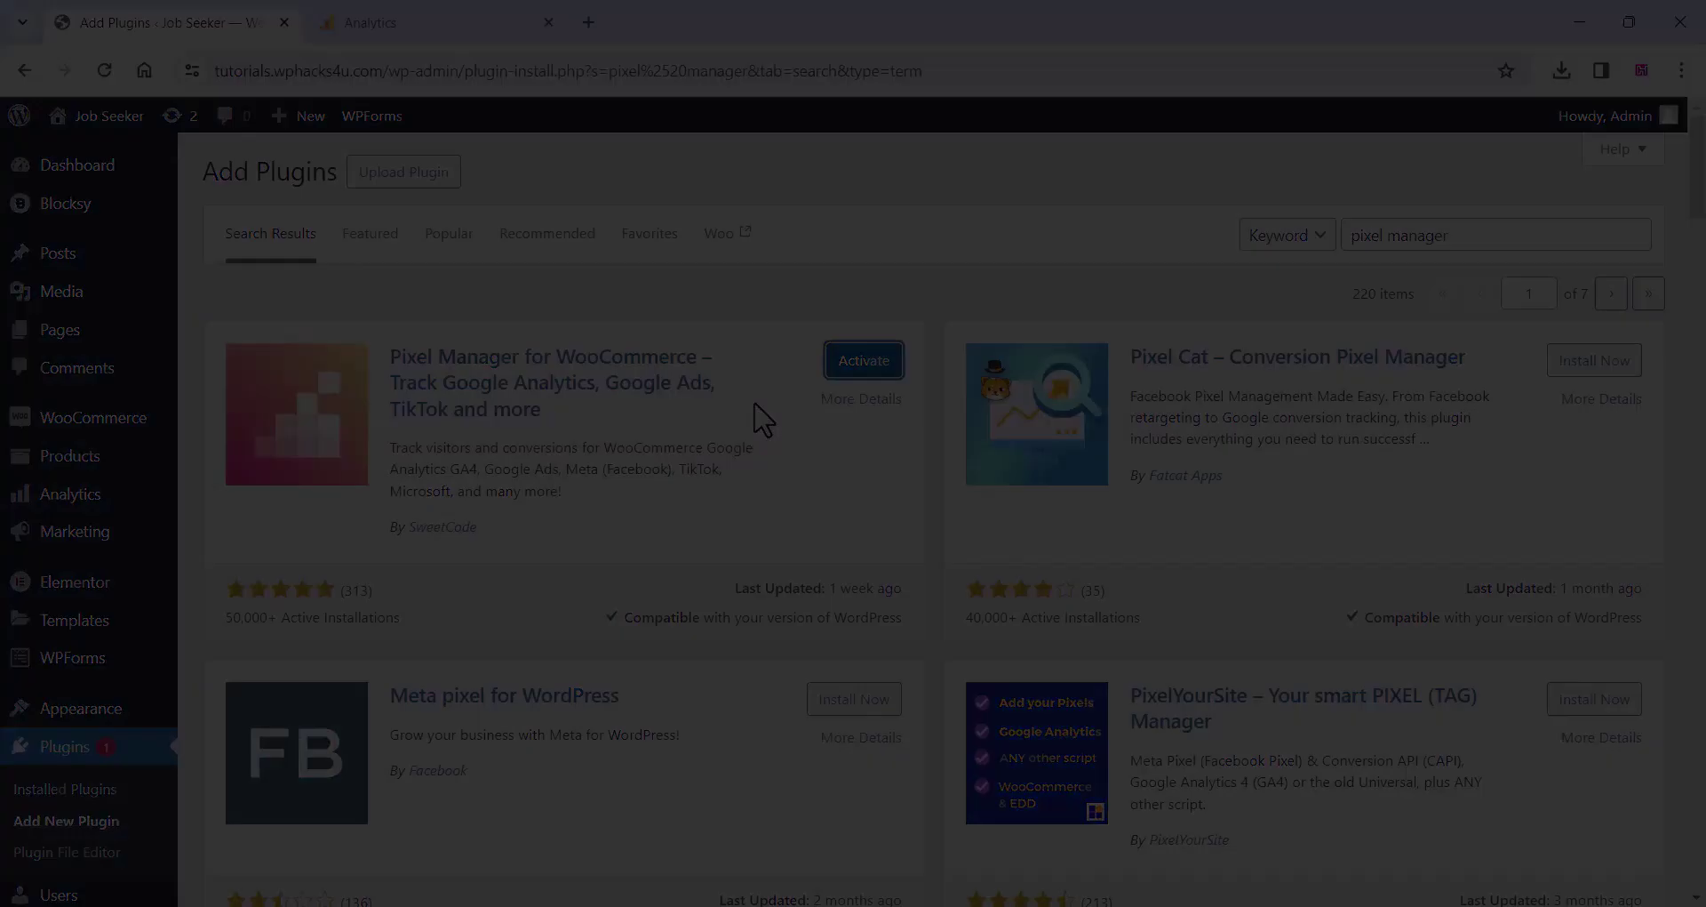
Activate Pixel Manager and paste the GA4 measurement ID copied from GA into its Google Analytics 4 field
{"action": "left_click", "coordinate": [859, 365]}
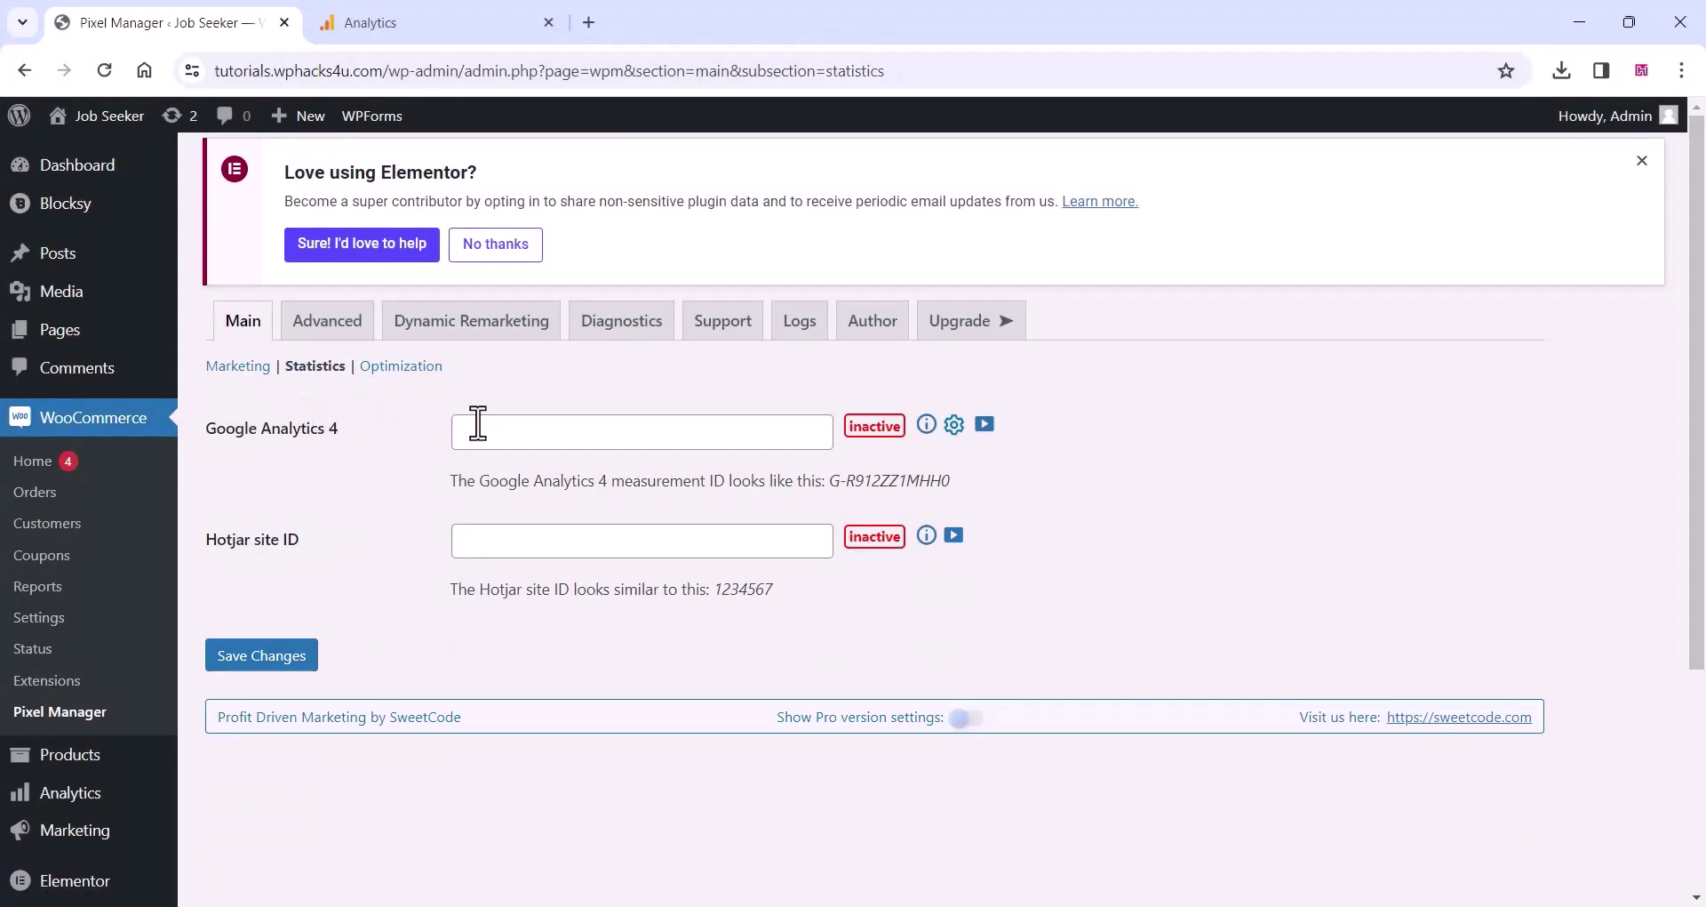
{"action": "left_click", "coordinate": [384, 27]}
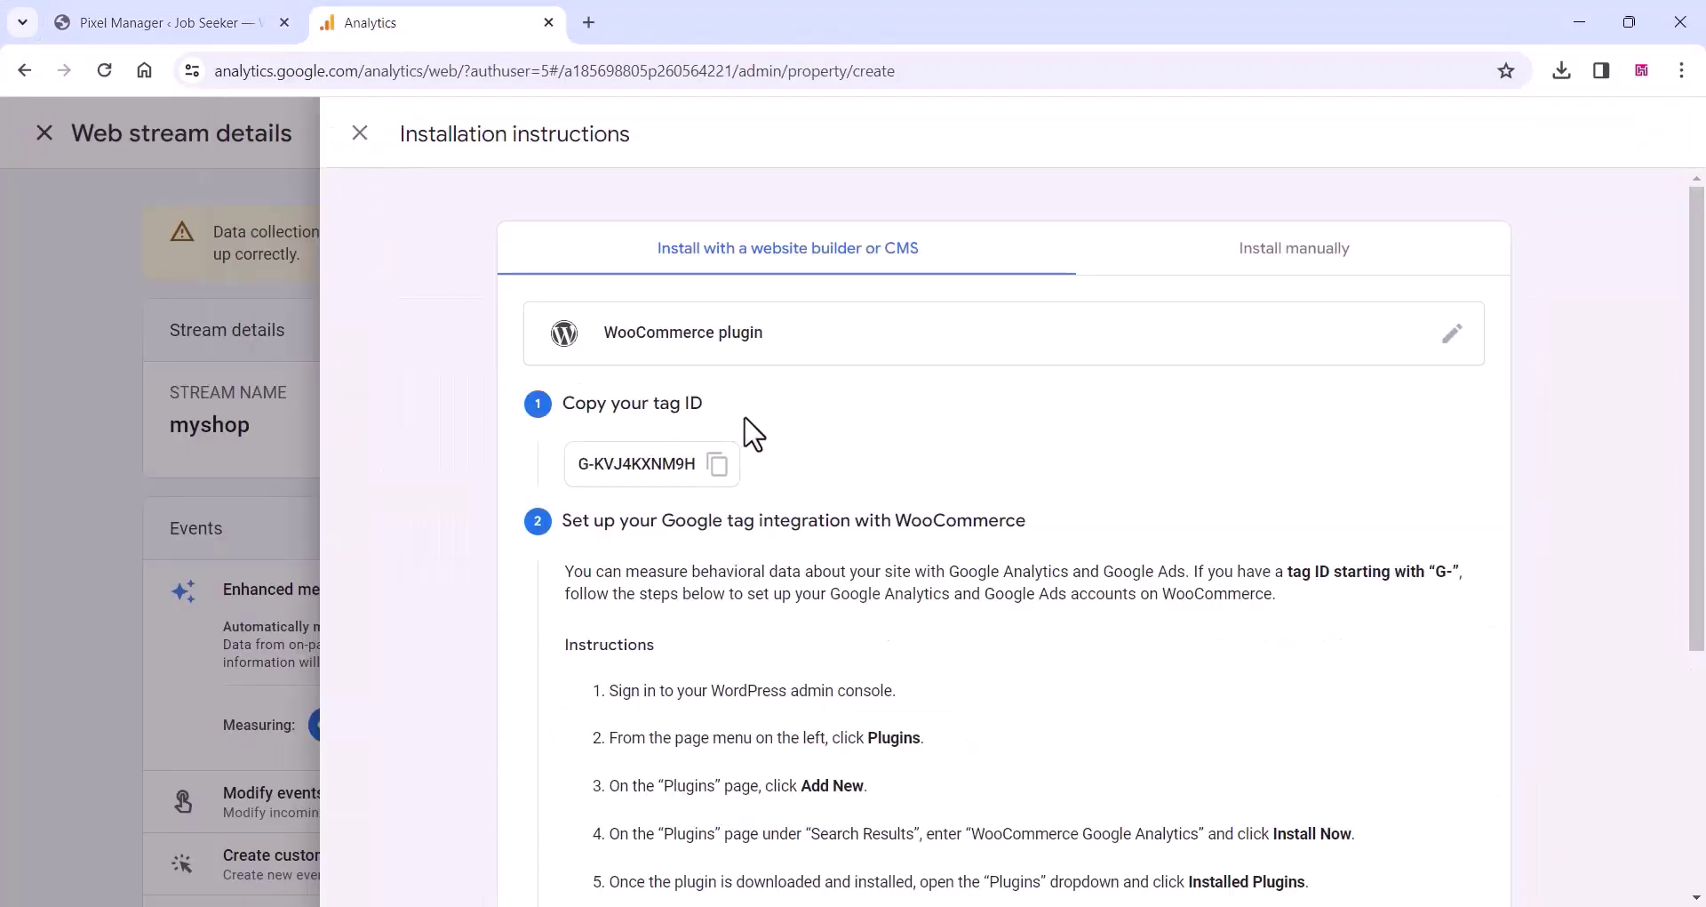
{"action": "left_click", "coordinate": [717, 464]}
{"action": "left_click", "coordinate": [142, 20]}
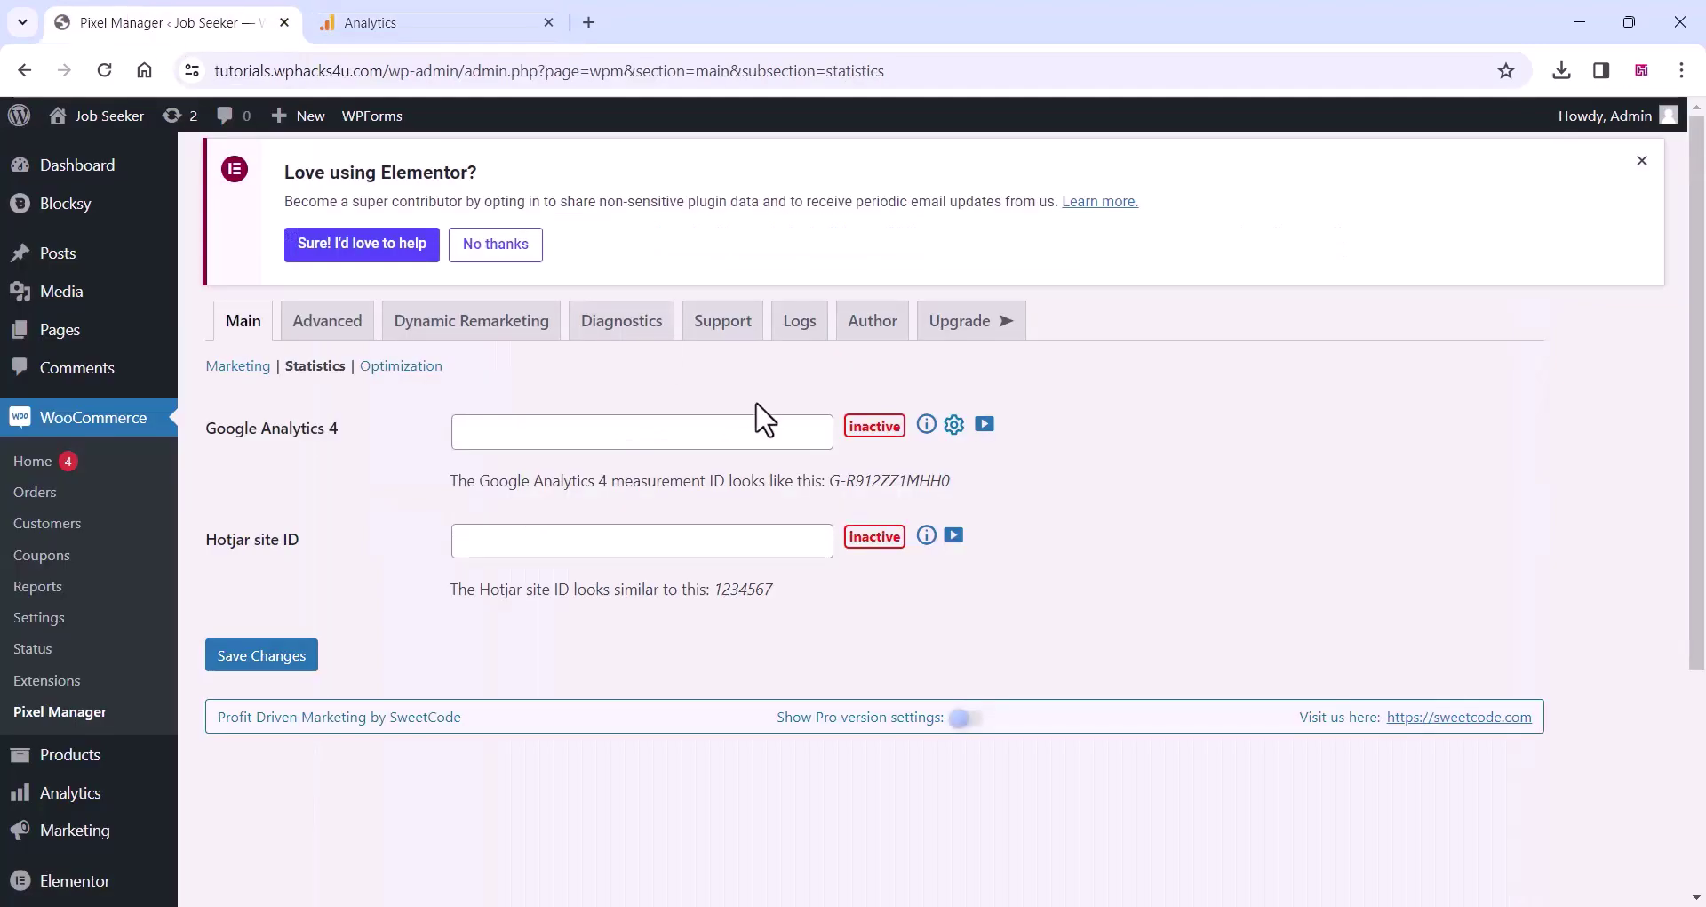
{"action": "left_click", "coordinate": [503, 435]}
{"action": "right_click", "coordinate": [502, 438]}
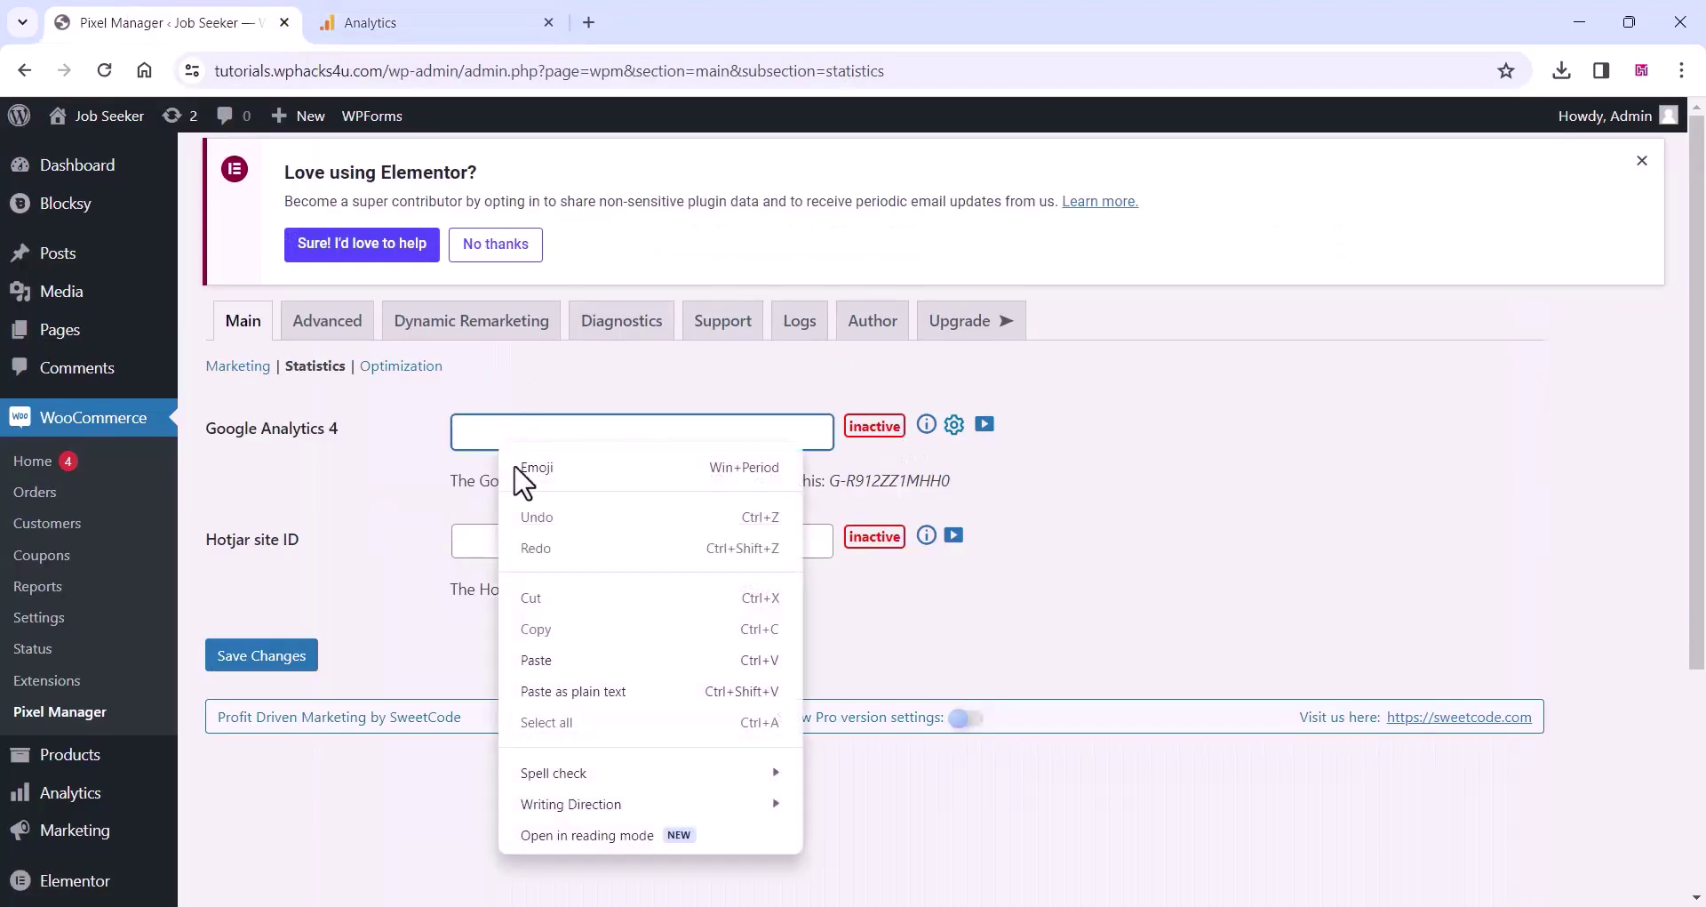
{"action": "left_click", "coordinate": [533, 653]}
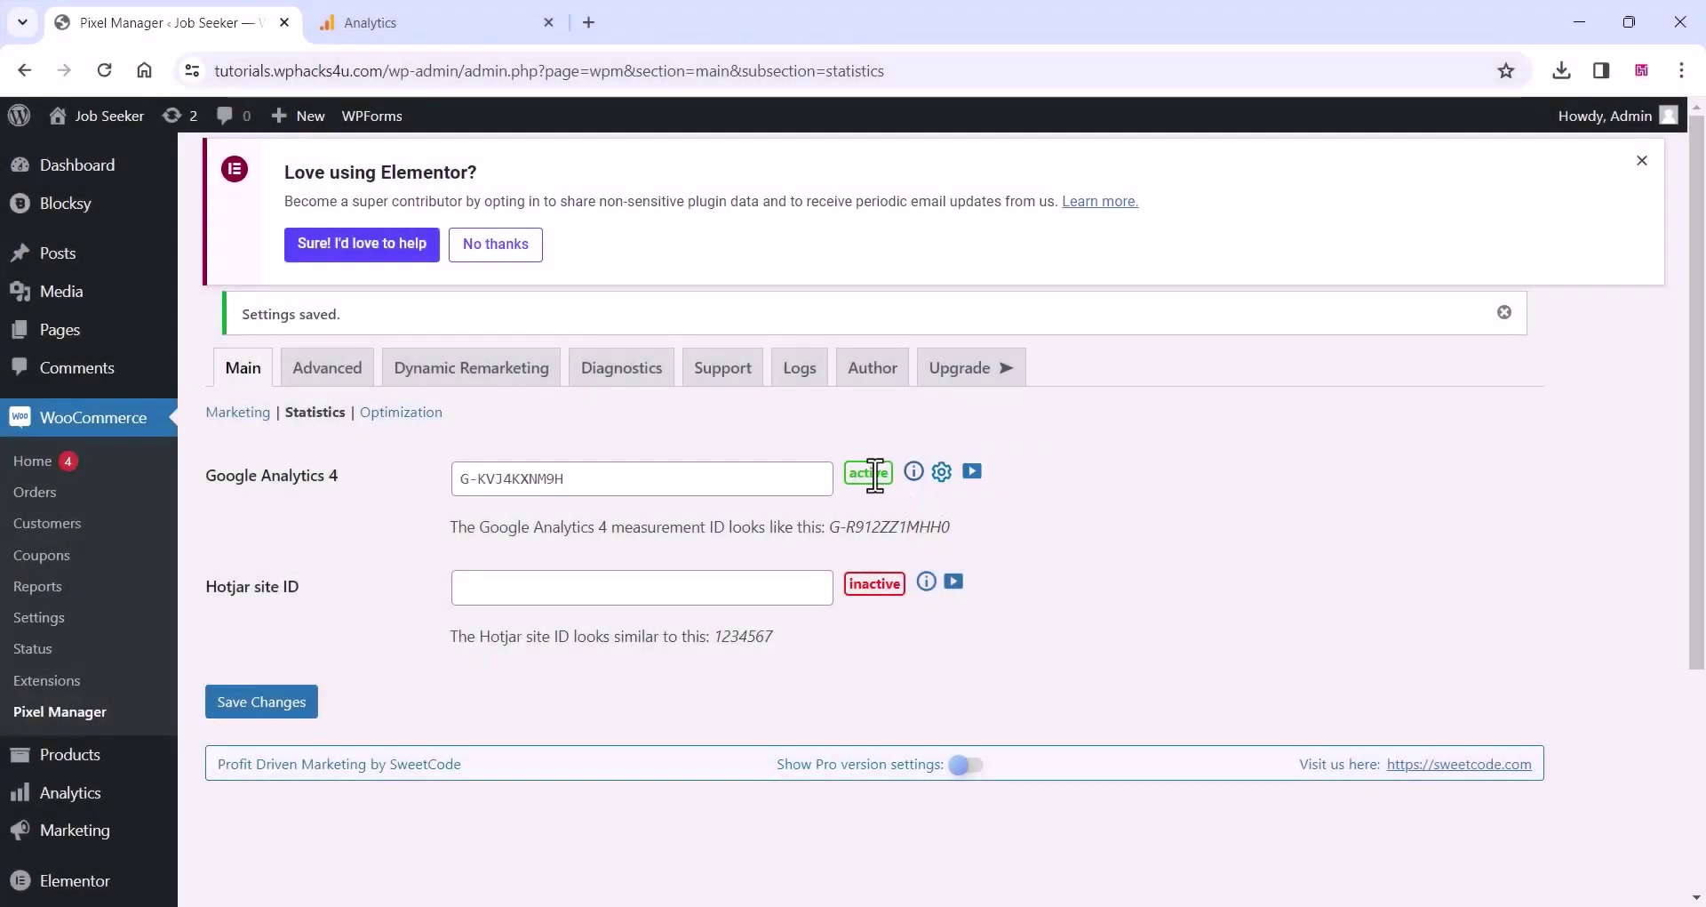
Enable maximum compatibility mode in Pixel Manager's Advanced settings and save
{"action": "left_click", "coordinate": [339, 373]}
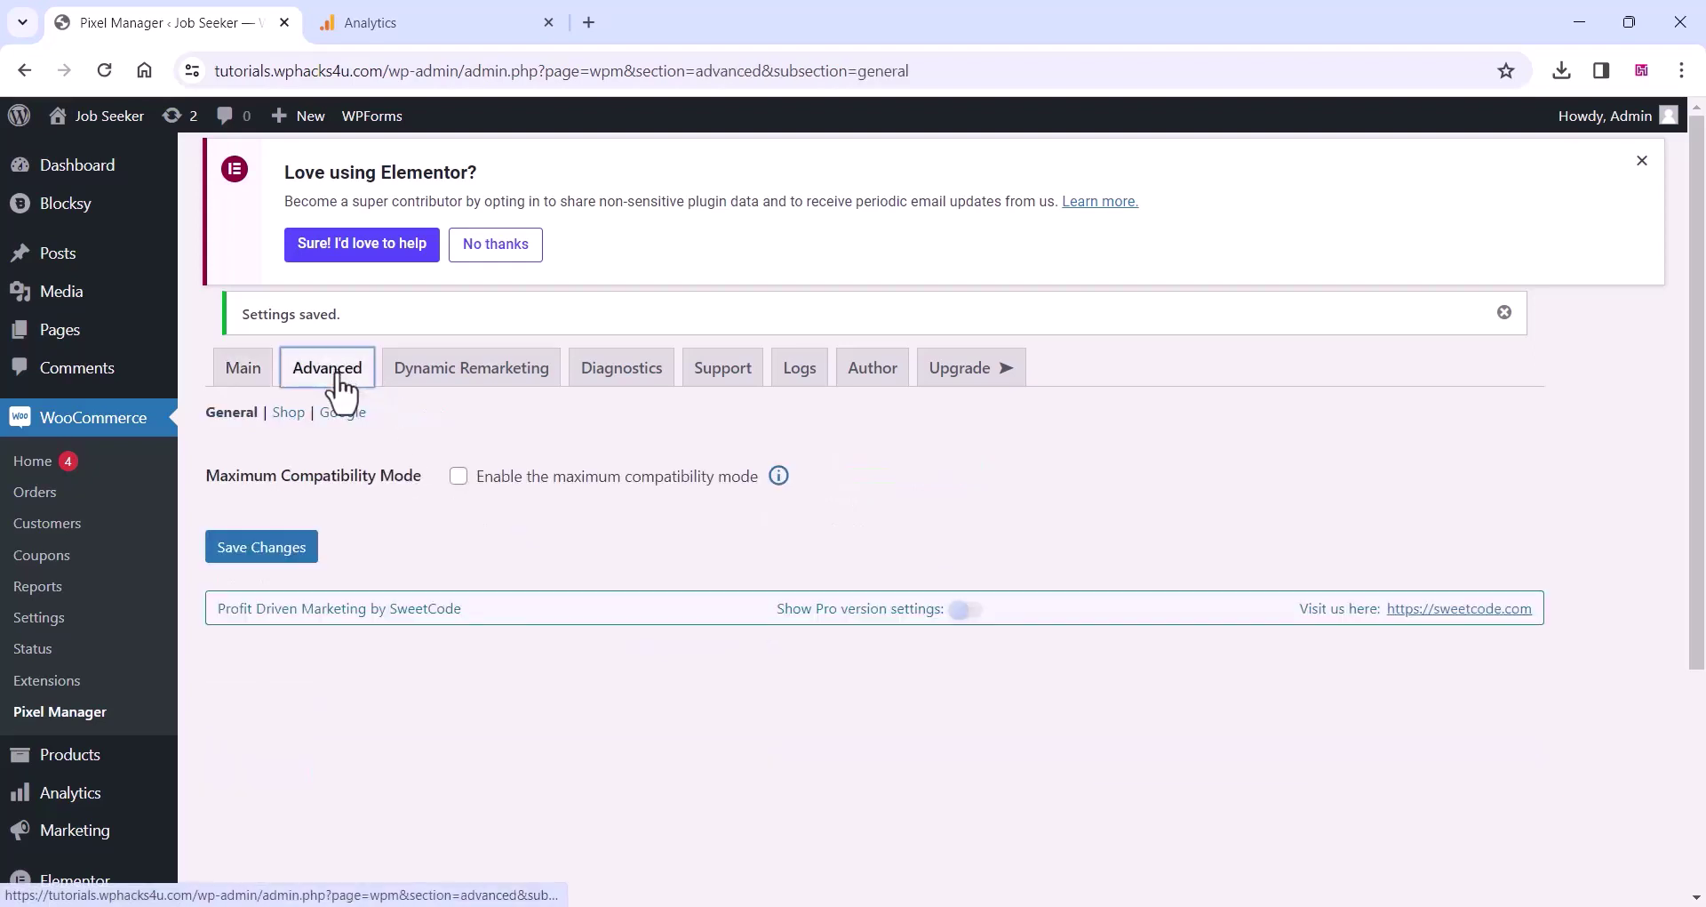
{"action": "left_click", "coordinate": [458, 477]}
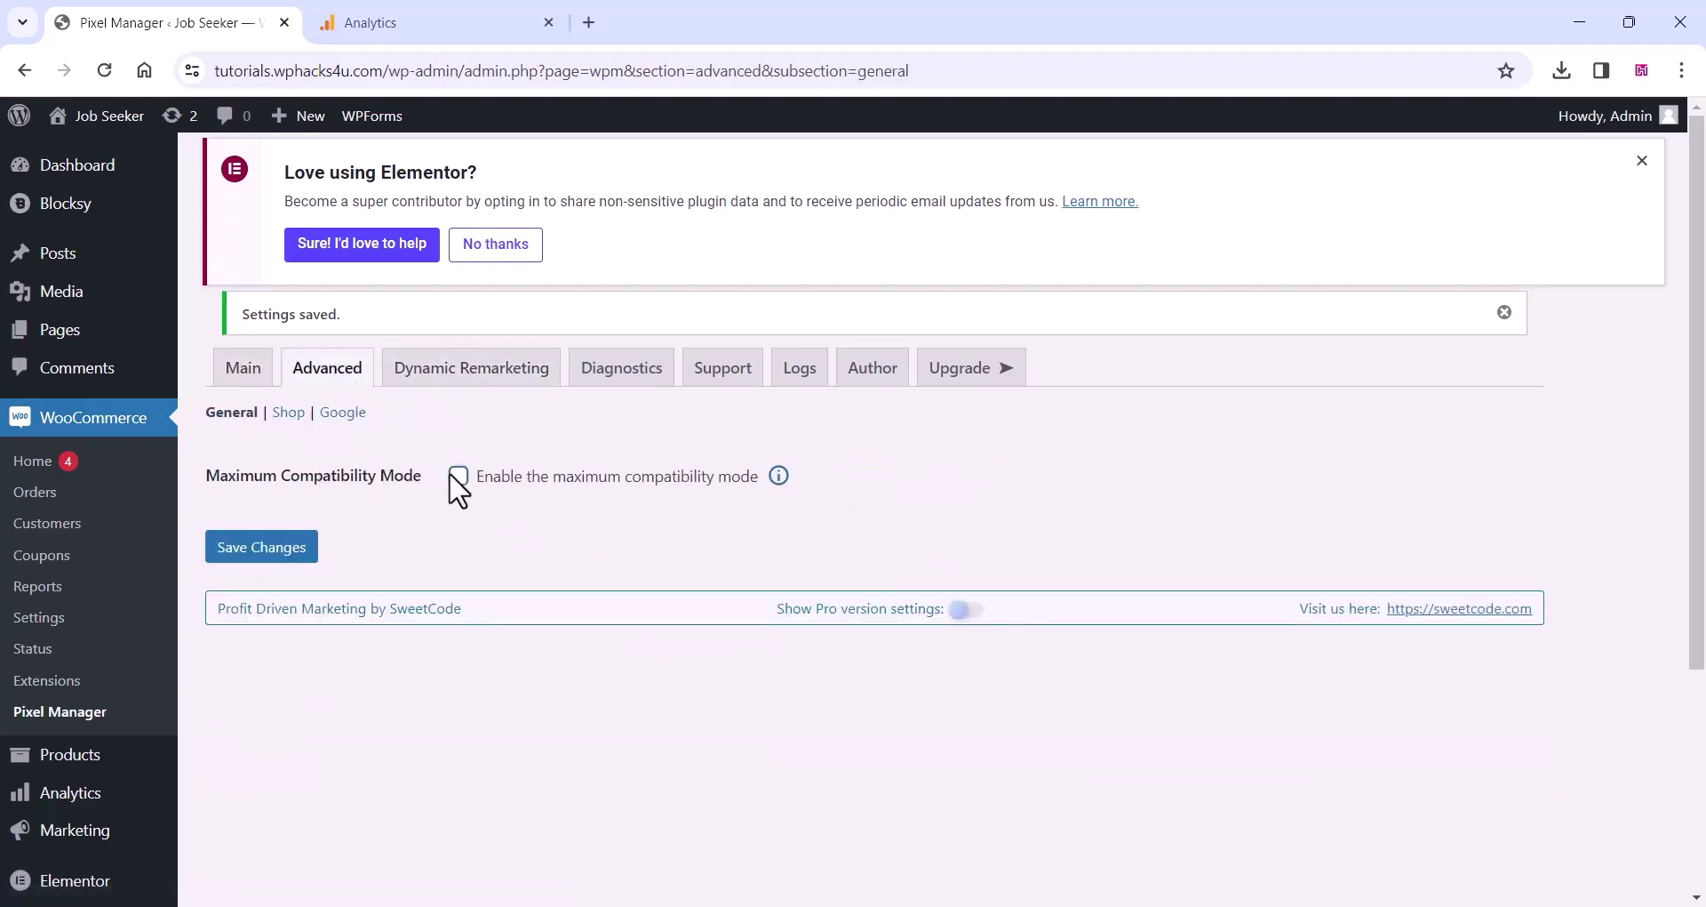
{"action": "left_click", "coordinate": [271, 551]}
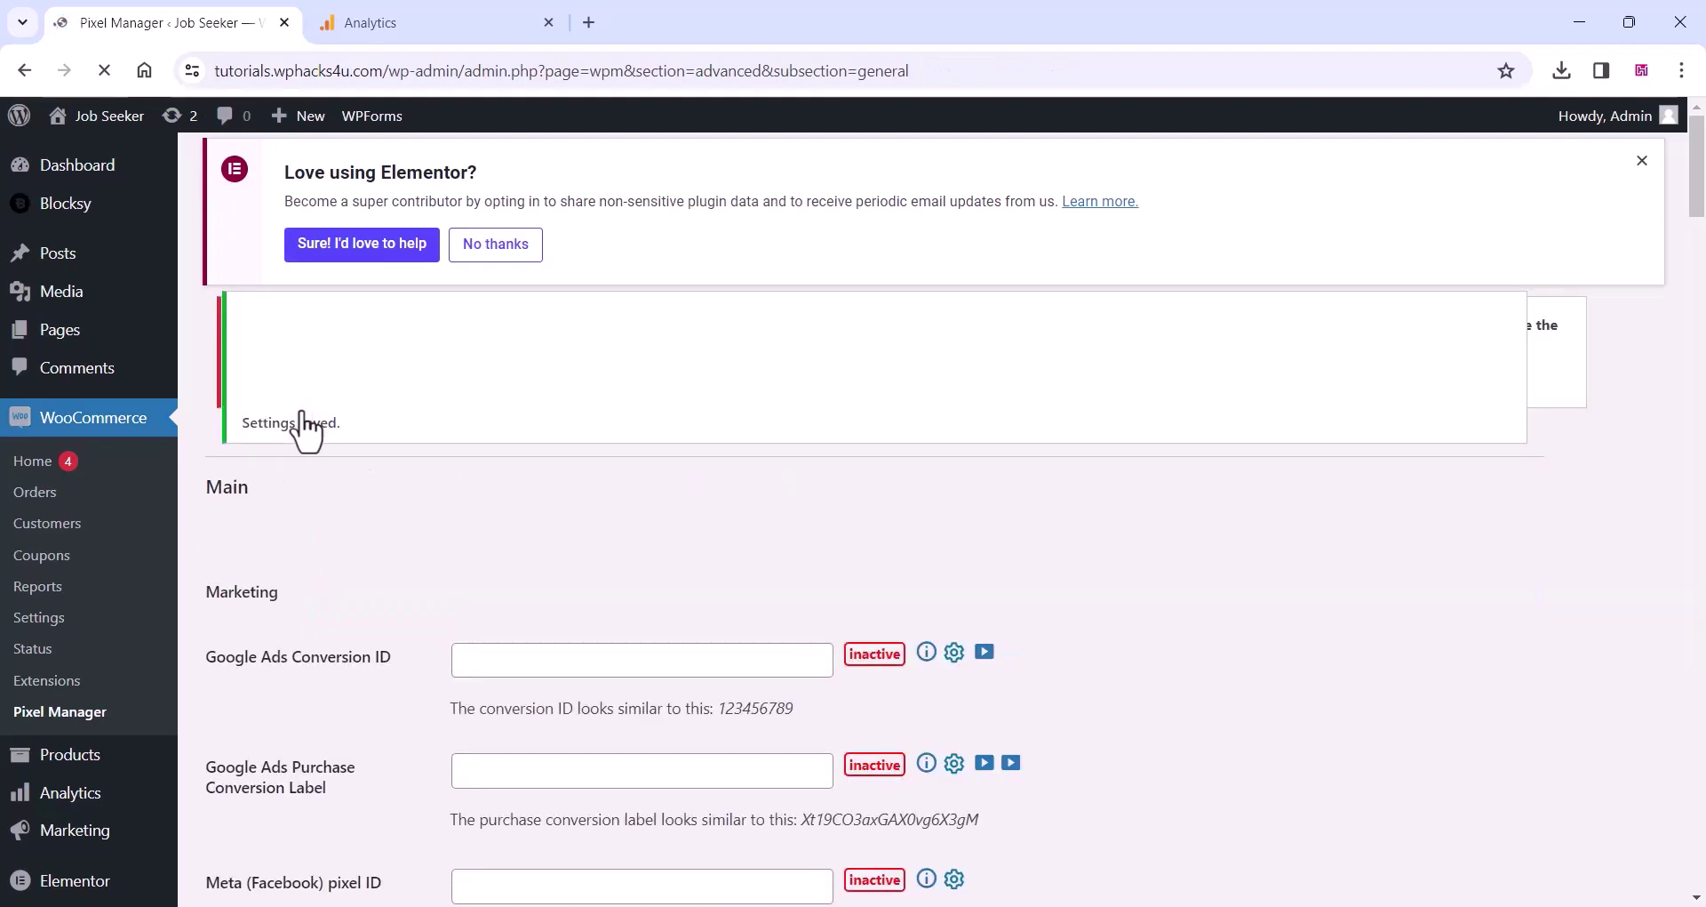
Browse the Shop, Dynamic Remarketing, Diagnostics, Support, Logs and Author sections
{"action": "left_click", "coordinate": [296, 412]}
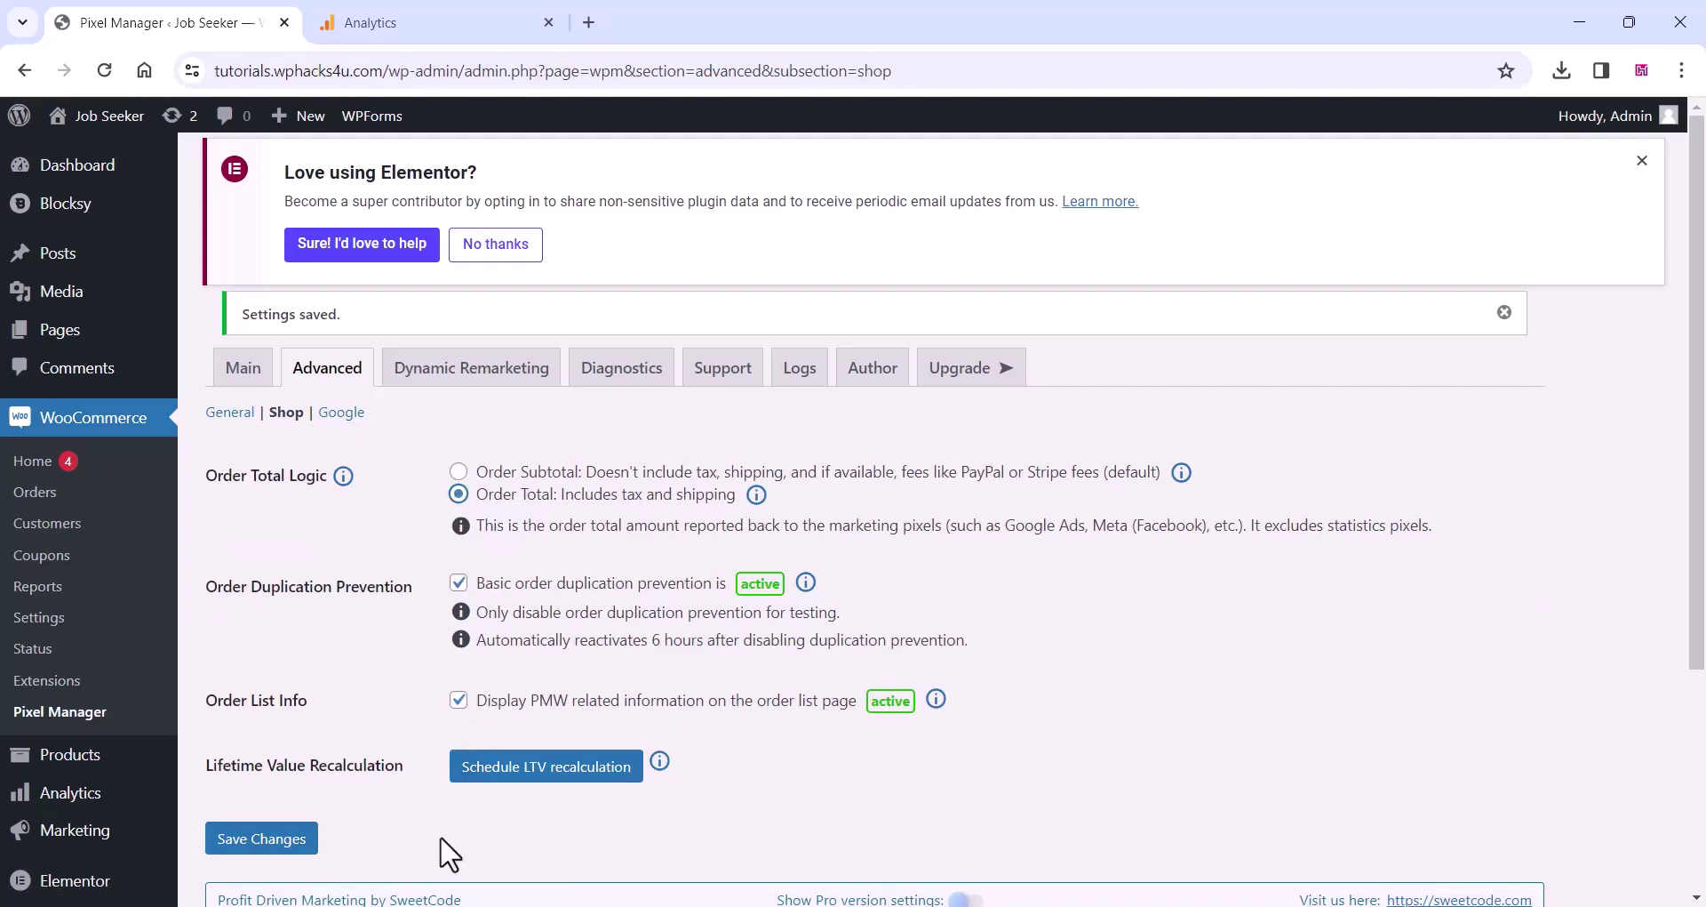
{"action": "left_click", "coordinate": [507, 382]}
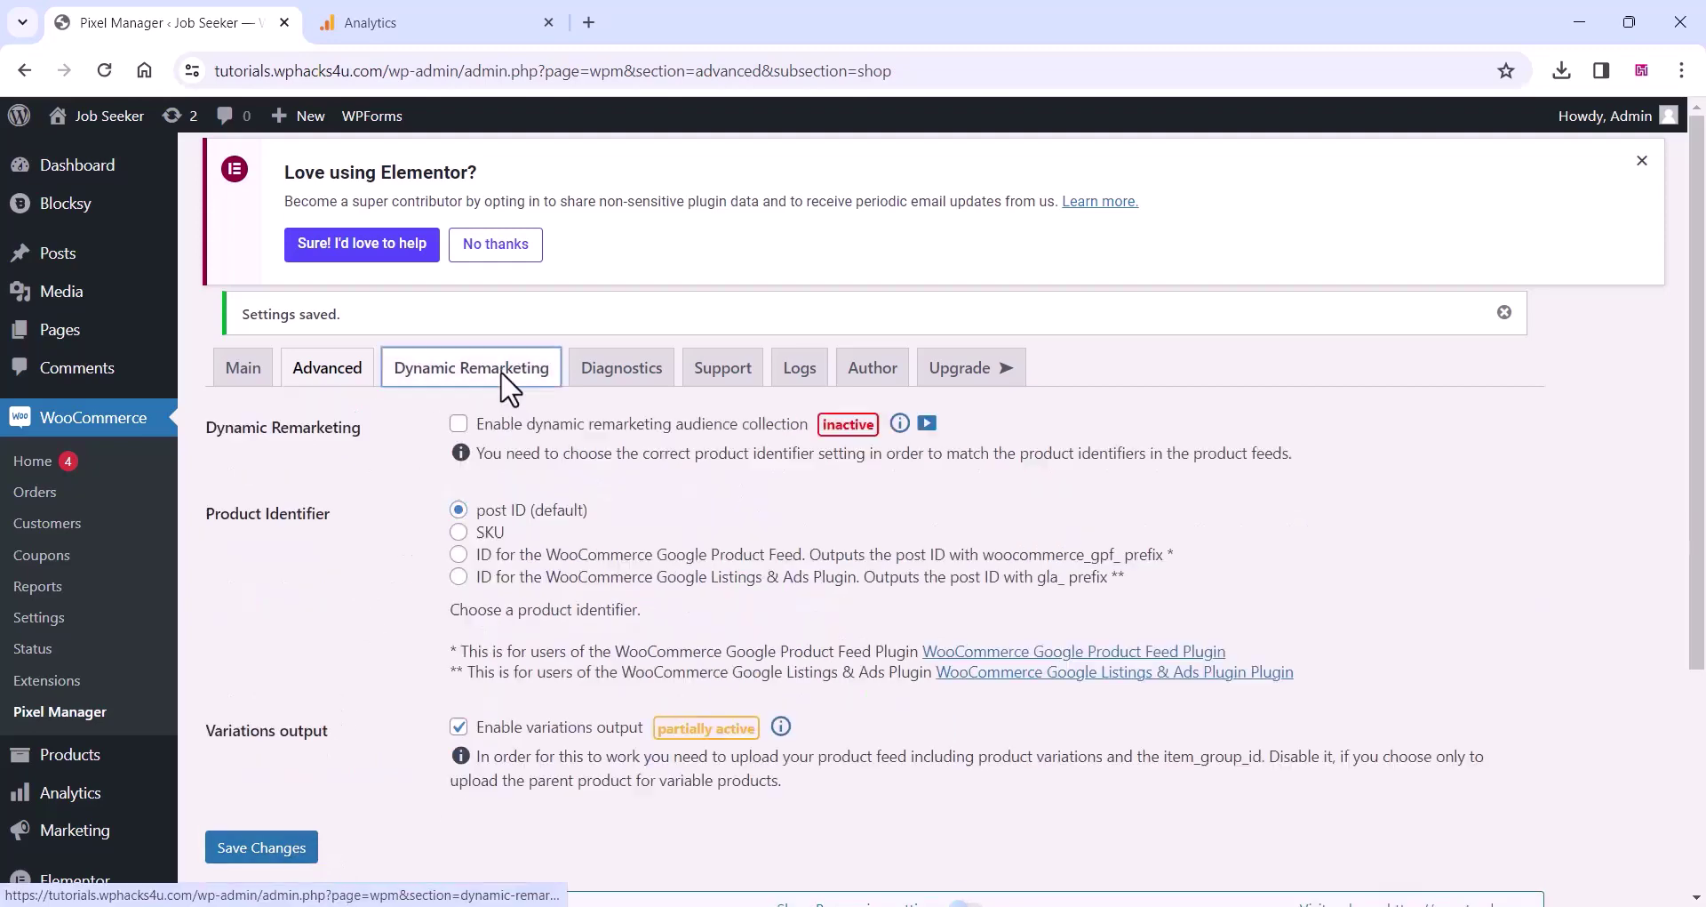
{"action": "left_click", "coordinate": [636, 373]}
{"action": "left_click", "coordinate": [722, 378]}
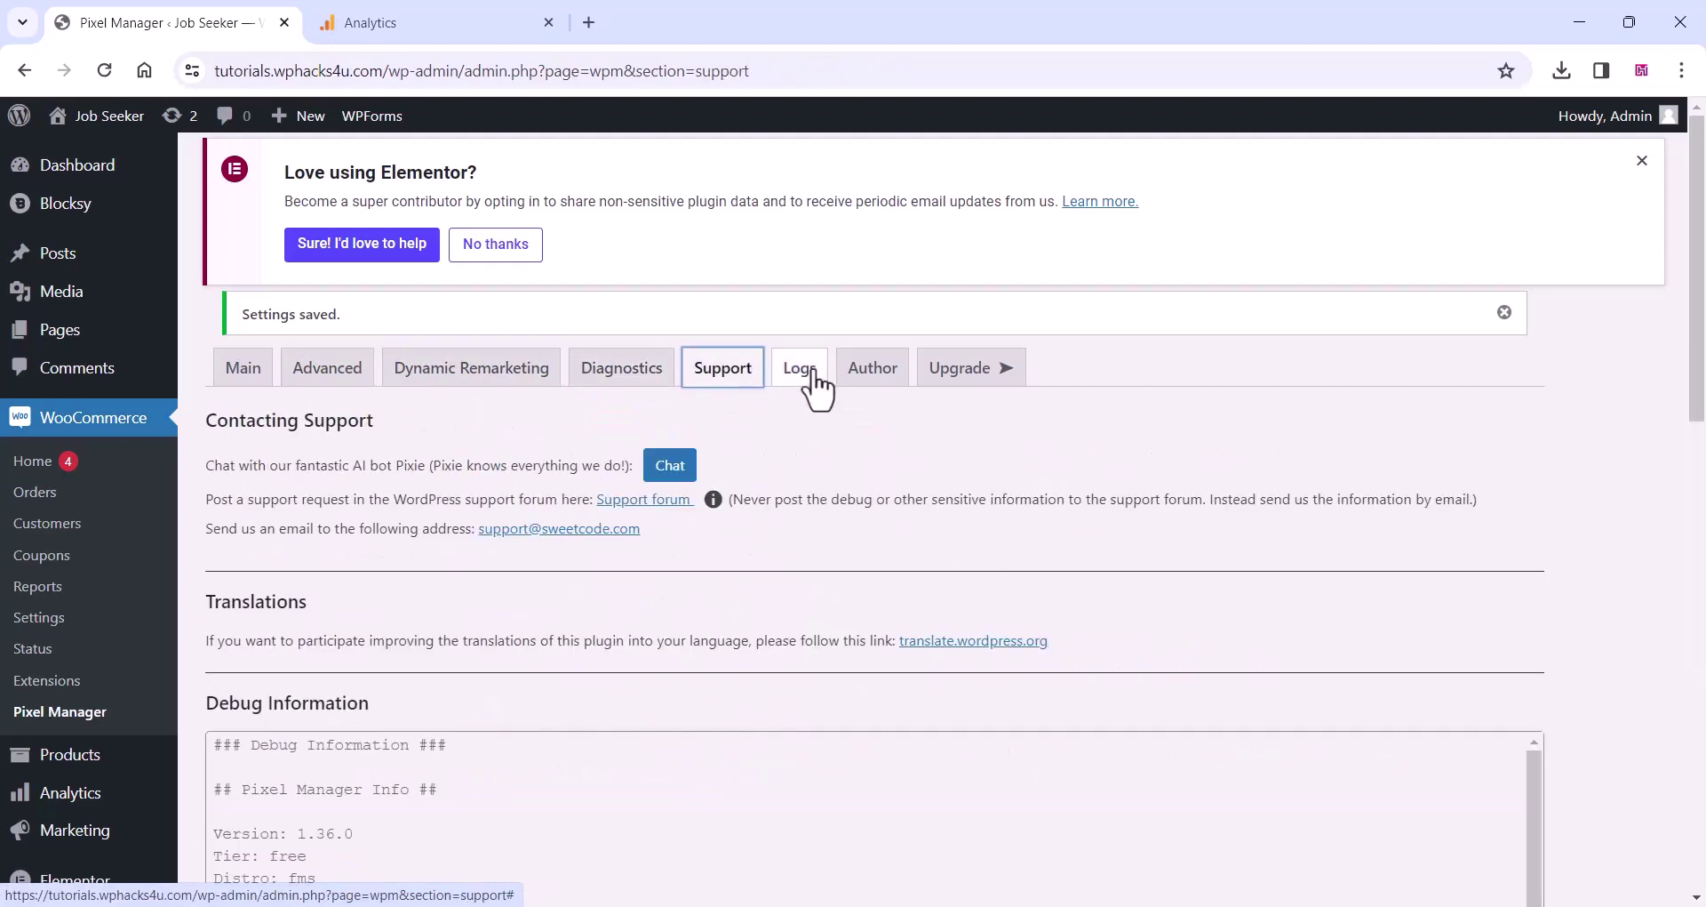
{"action": "left_click", "coordinate": [811, 378]}
{"action": "left_click", "coordinate": [864, 375]}
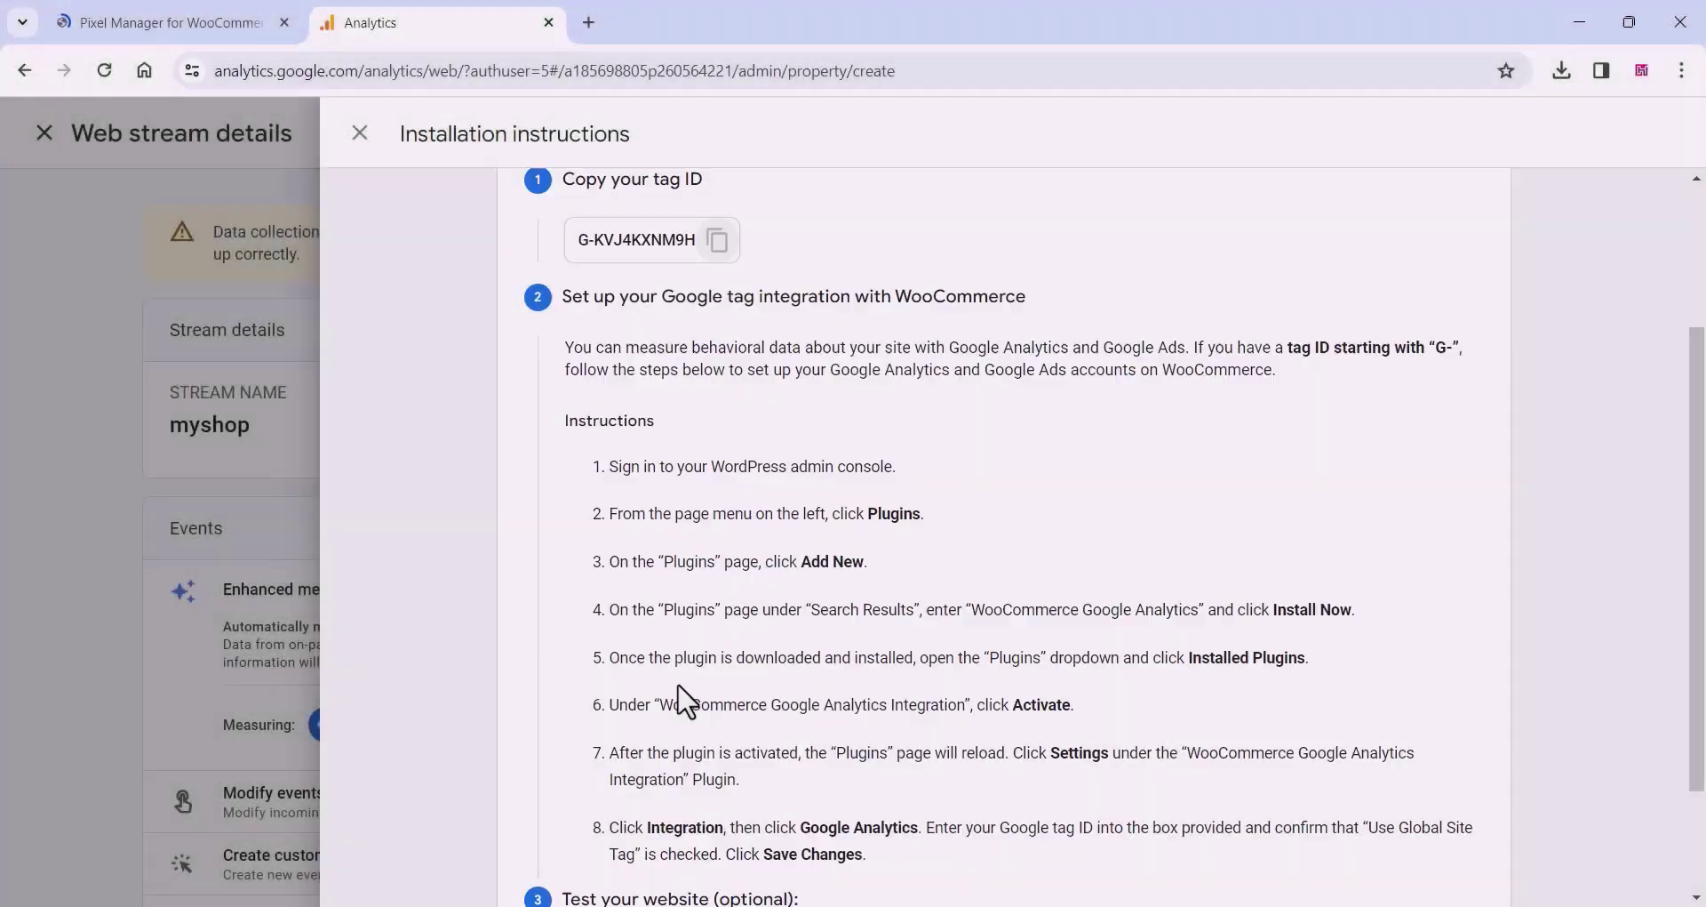
{"action": "scroll", "coordinate": [711, 697], "scroll_direction": "down", "scroll_amount": 2}
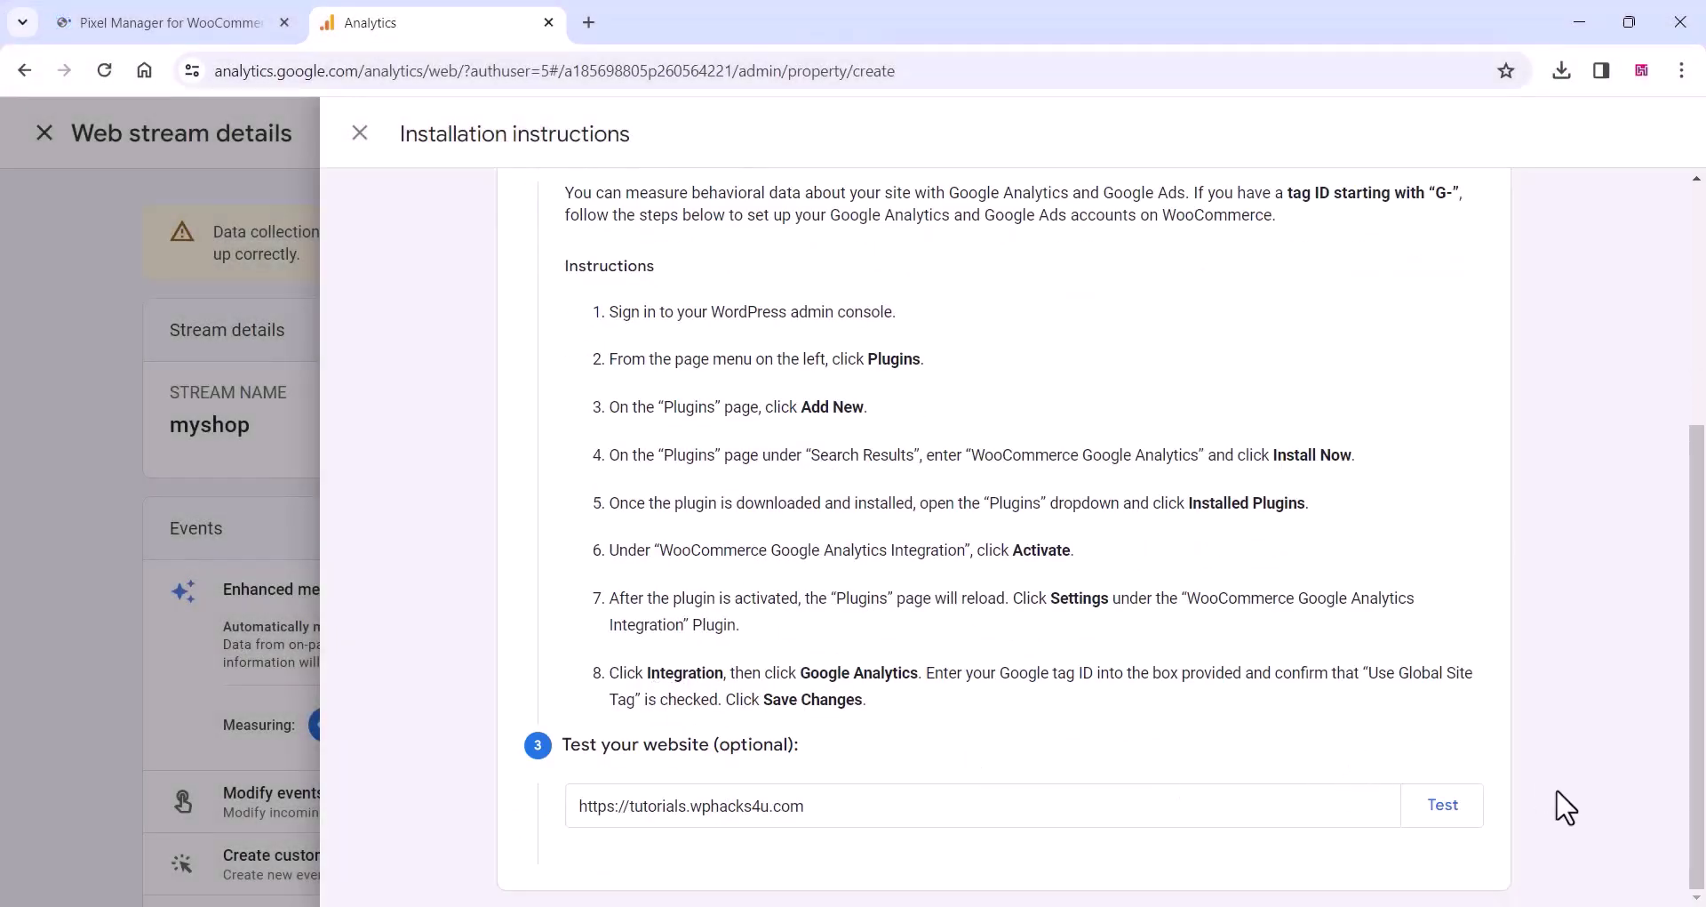
{"action": "left_click", "coordinate": [1445, 807]}
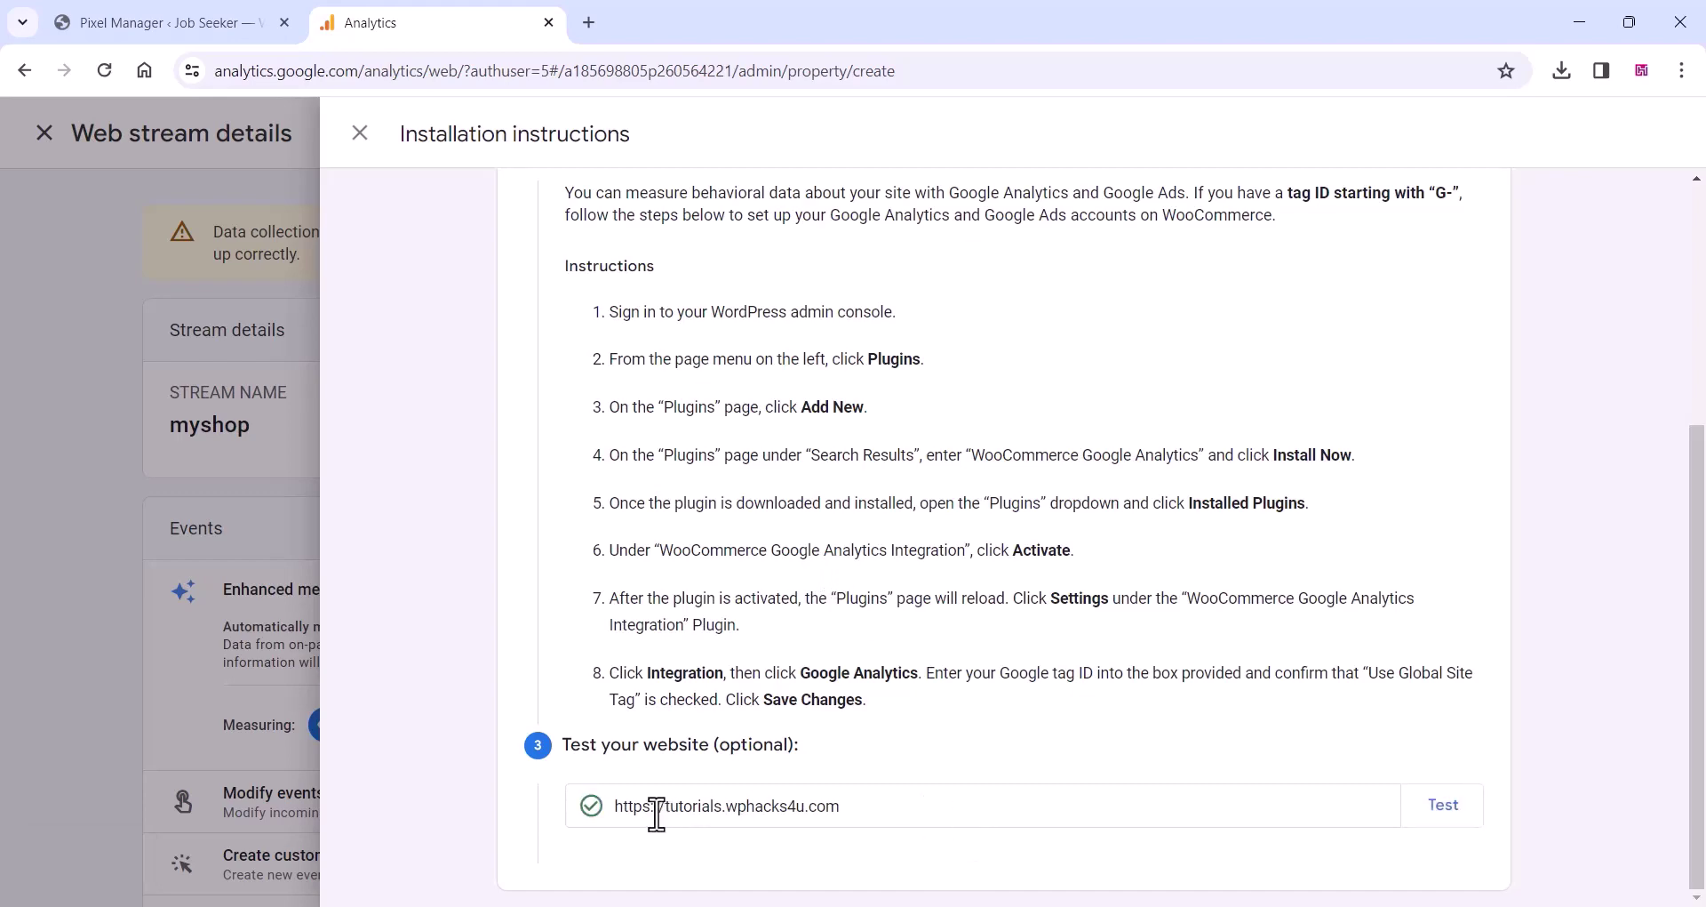
{"action": "left_click", "coordinate": [377, 153]}
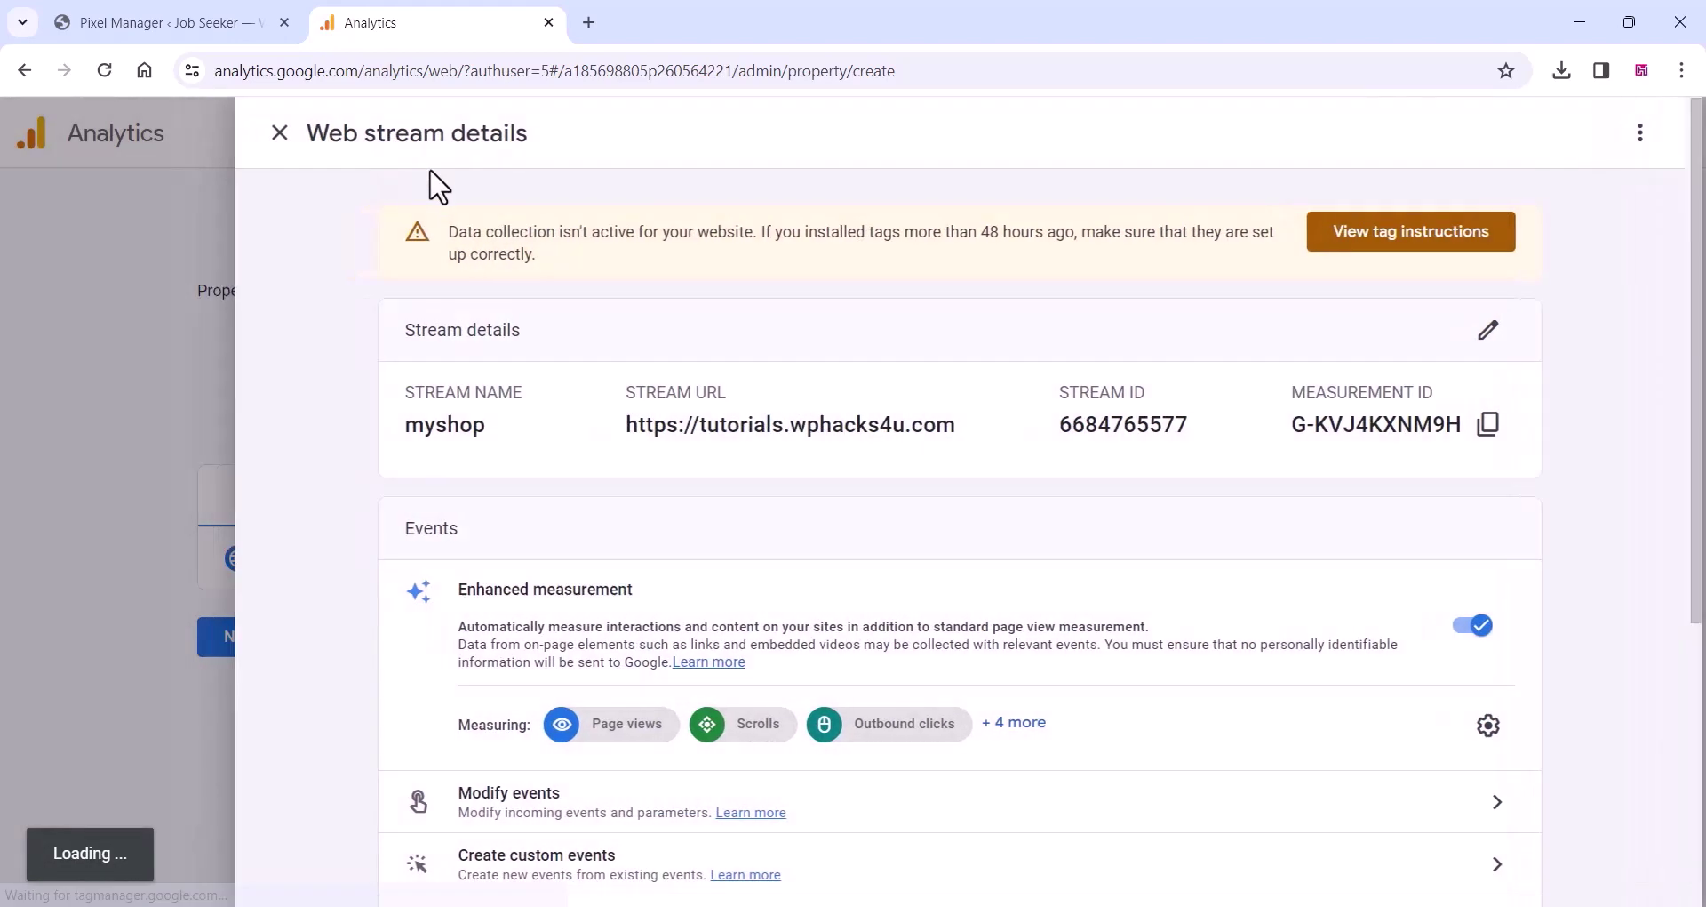
{"action": "scroll", "coordinate": [889, 438], "scroll_direction": "down", "scroll_amount": 6}
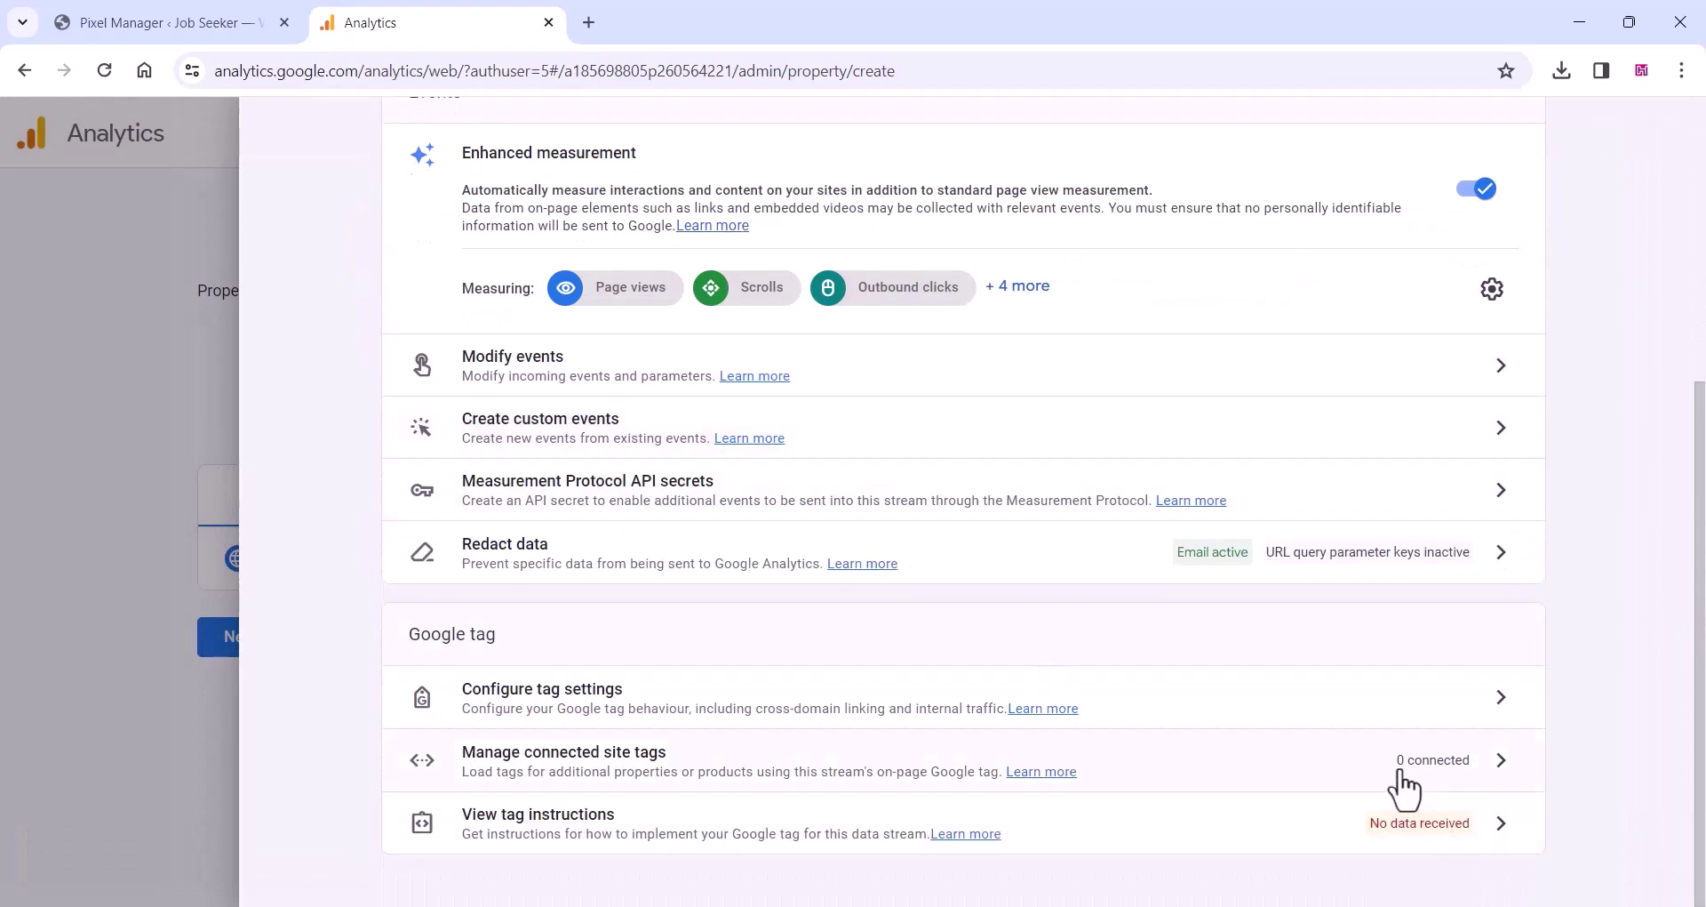
{"action": "scroll", "coordinate": [647, 773], "scroll_direction": "up", "scroll_amount": 5}
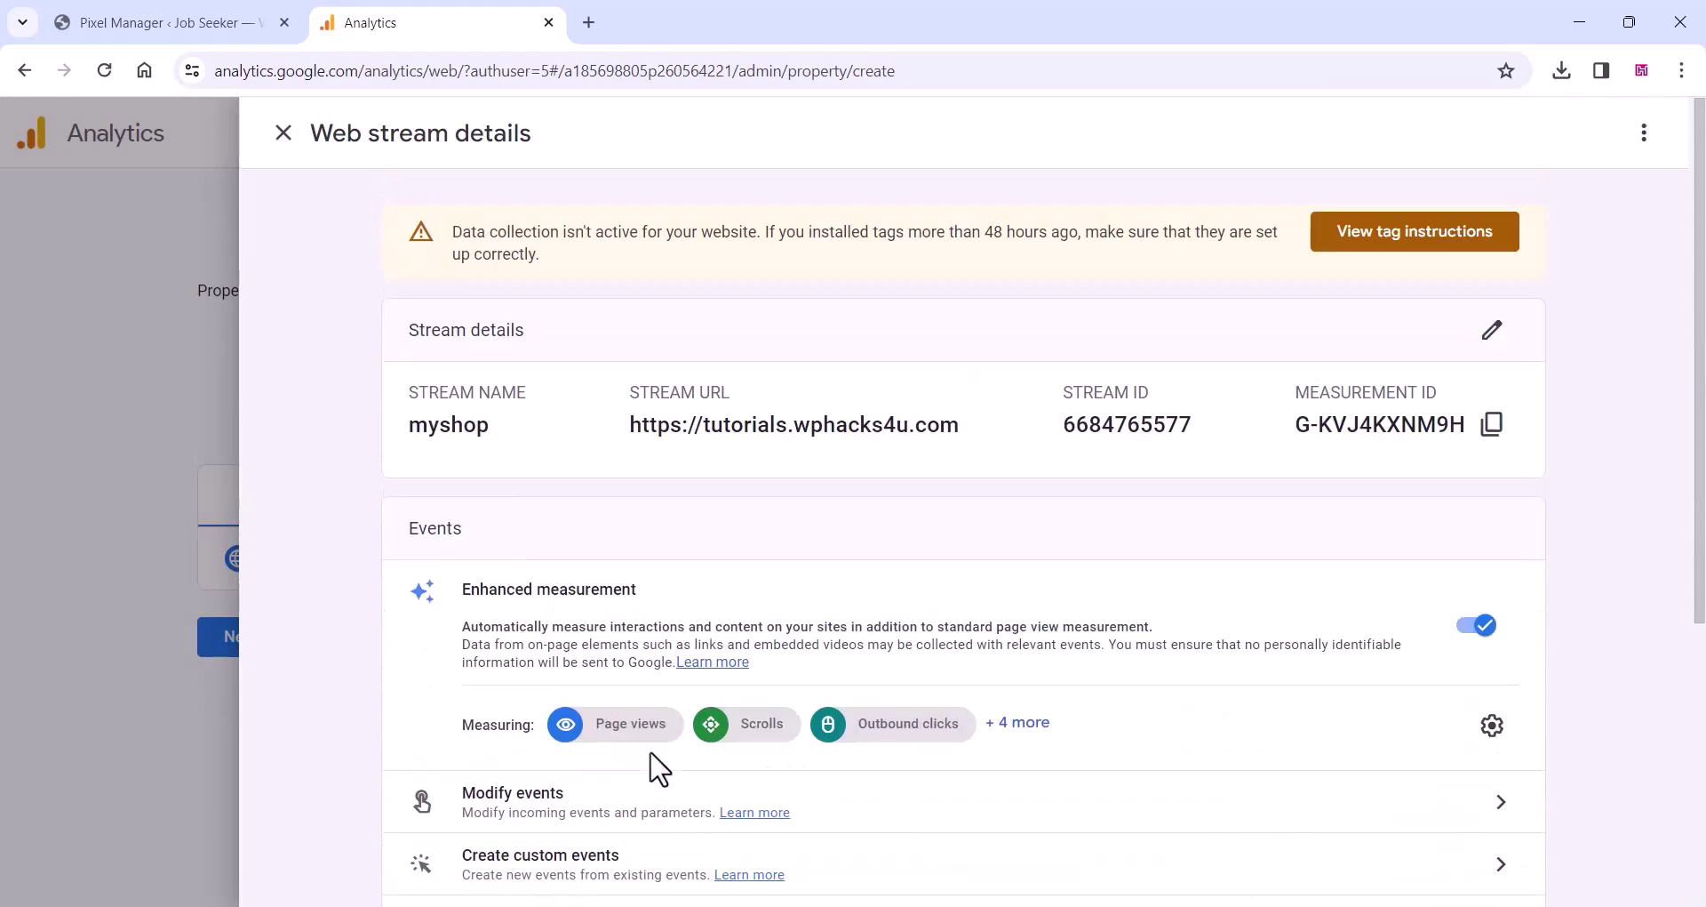
Close the web stream details, skip past data collection, and continue to the myshop Home dashboard
{"action": "left_click", "coordinate": [283, 135]}
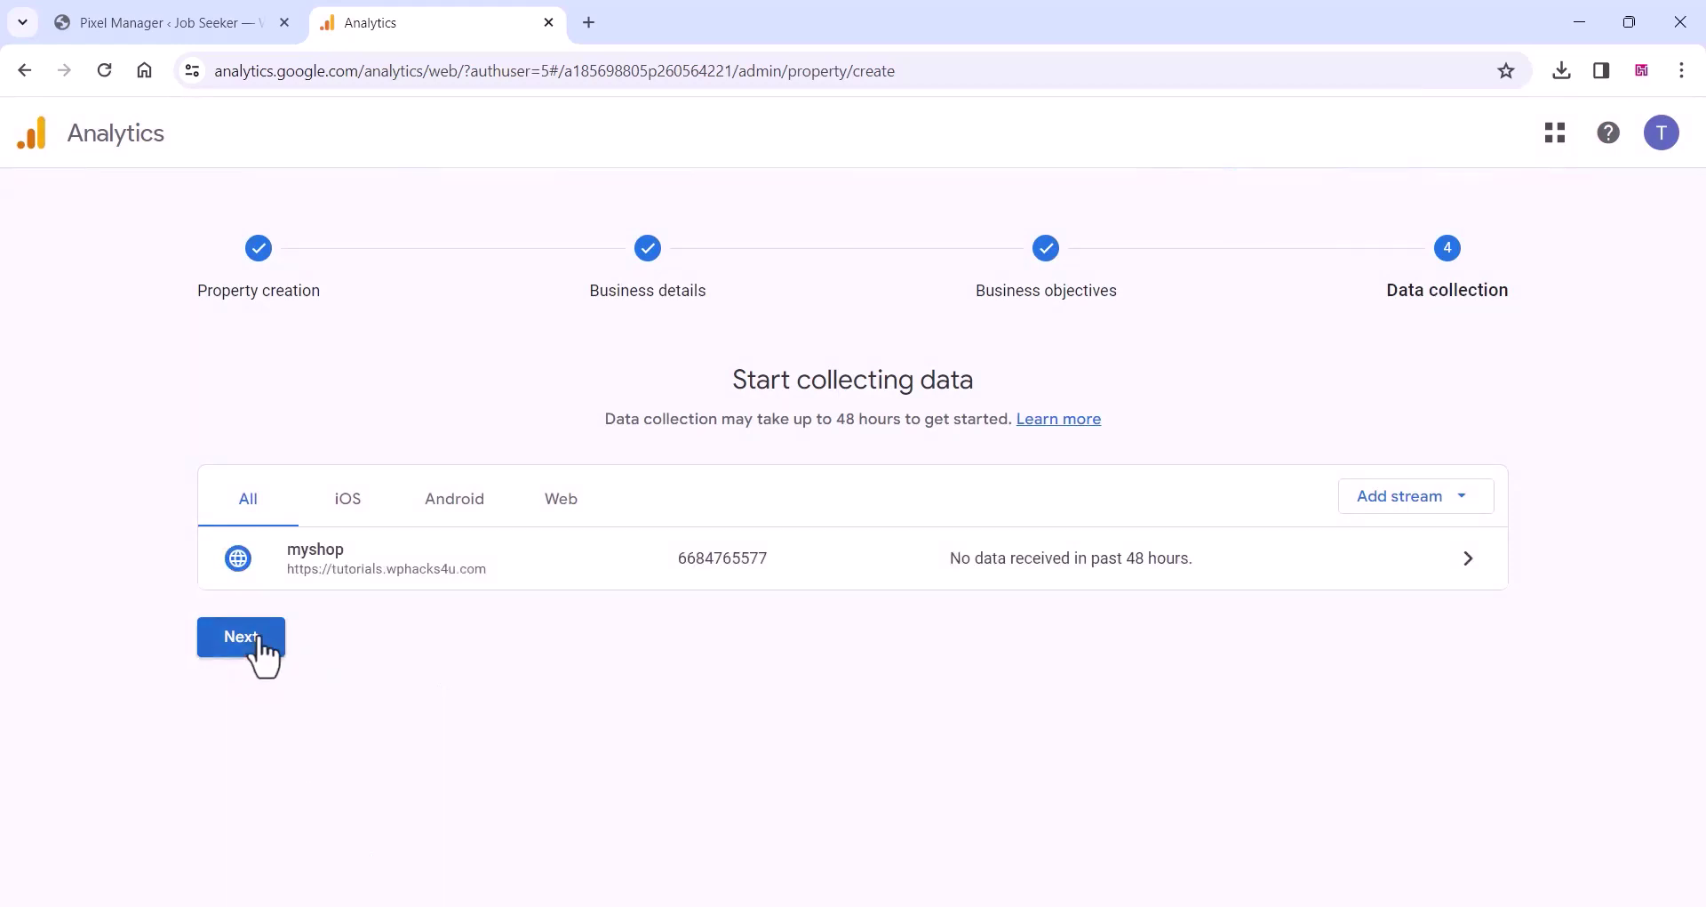
{"action": "left_click", "coordinate": [261, 652]}
{"action": "scroll", "coordinate": [640, 544], "scroll_direction": "down", "scroll_amount": 2}
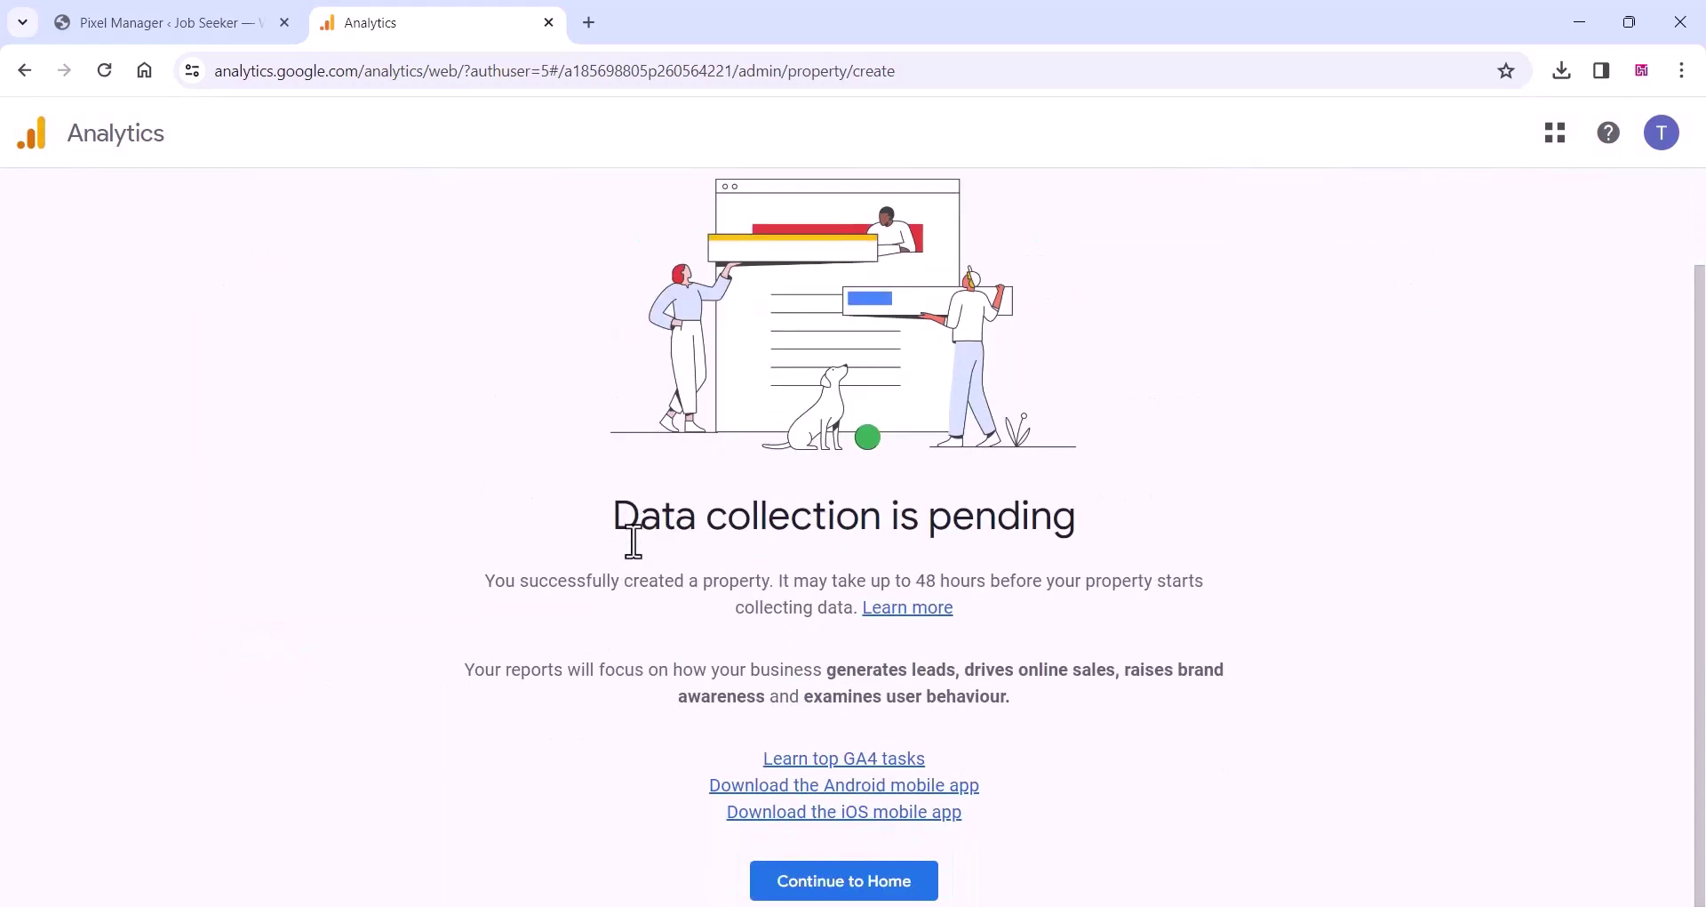
{"action": "left_click", "coordinate": [866, 882]}
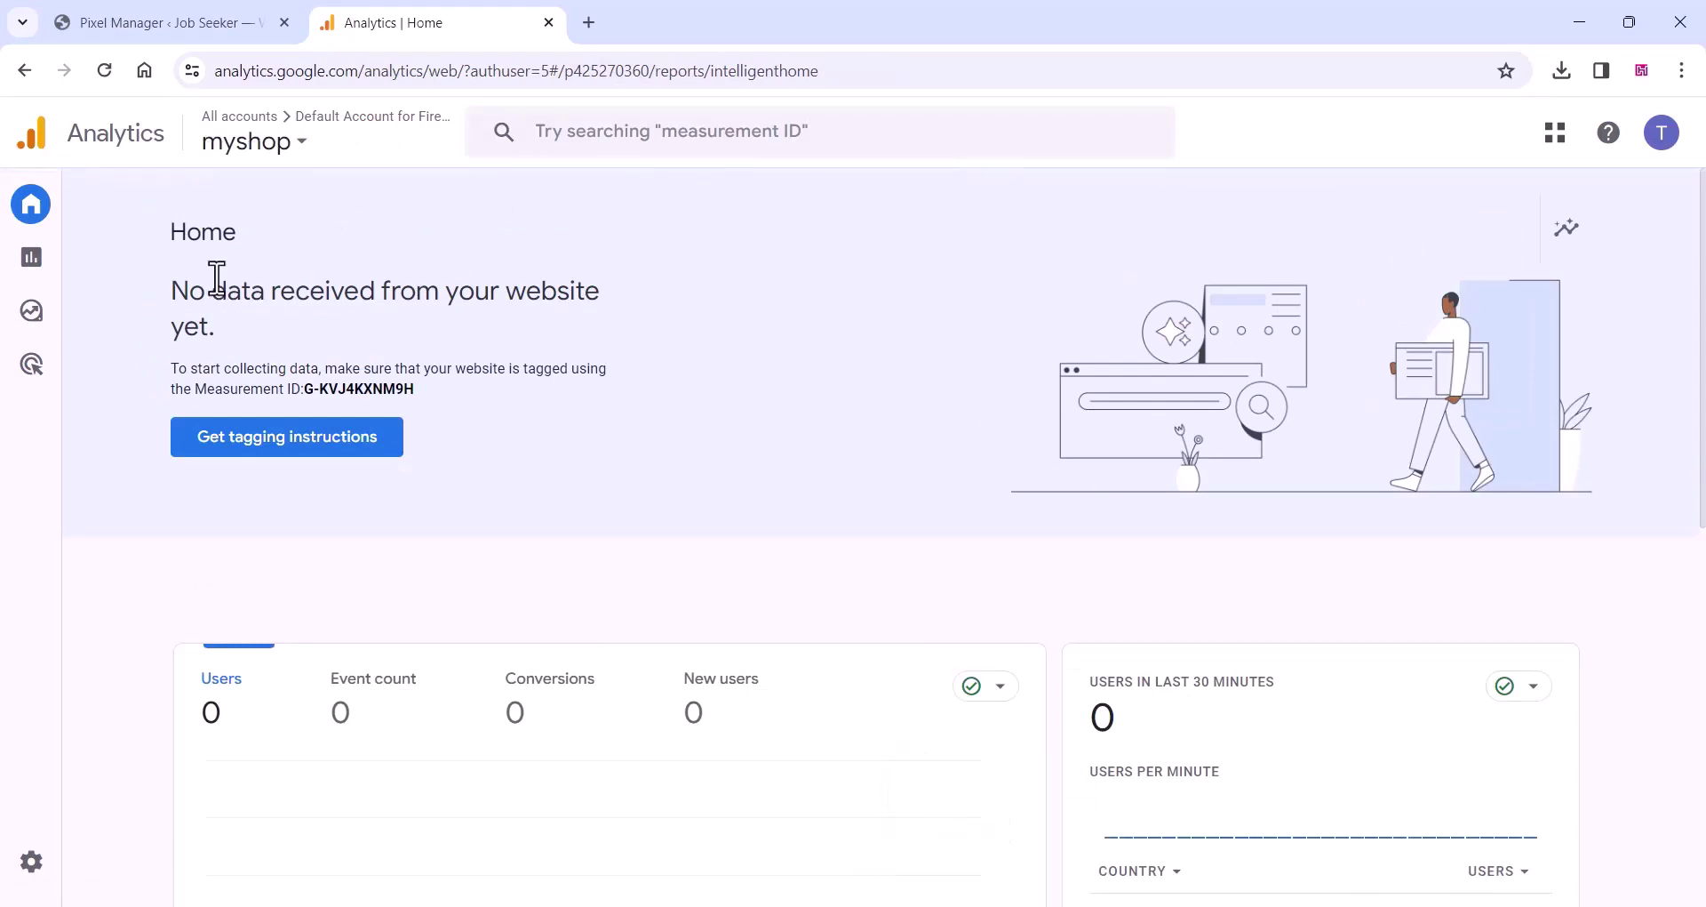
{"action": "scroll", "coordinate": [1238, 437], "scroll_direction": "down", "scroll_amount": 8}
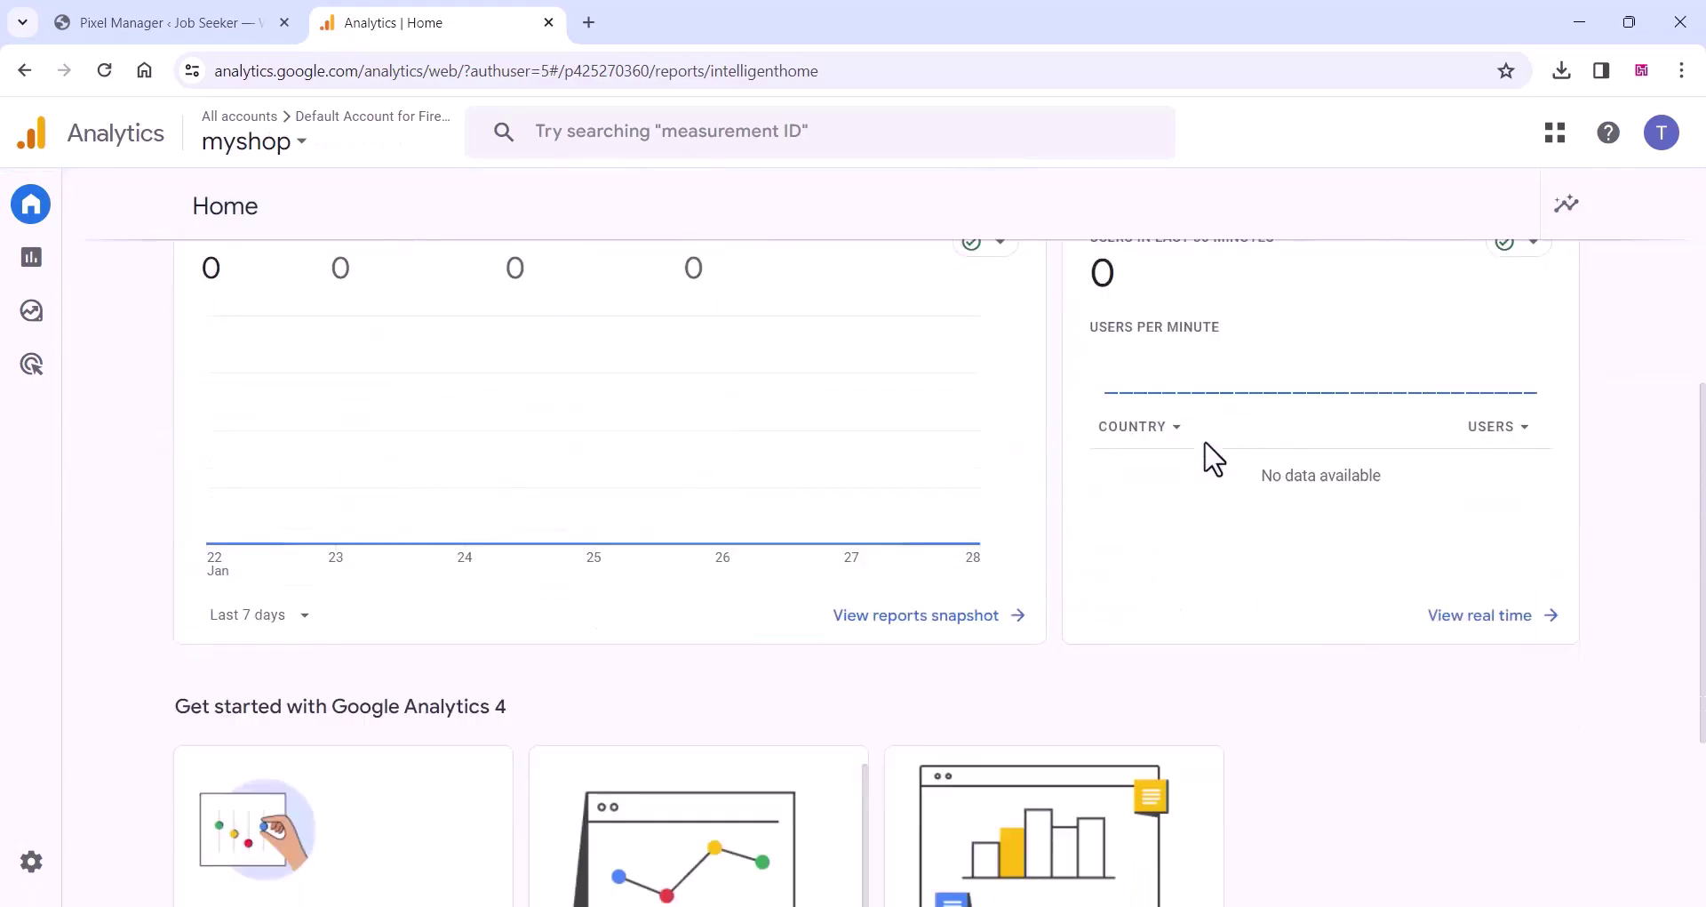